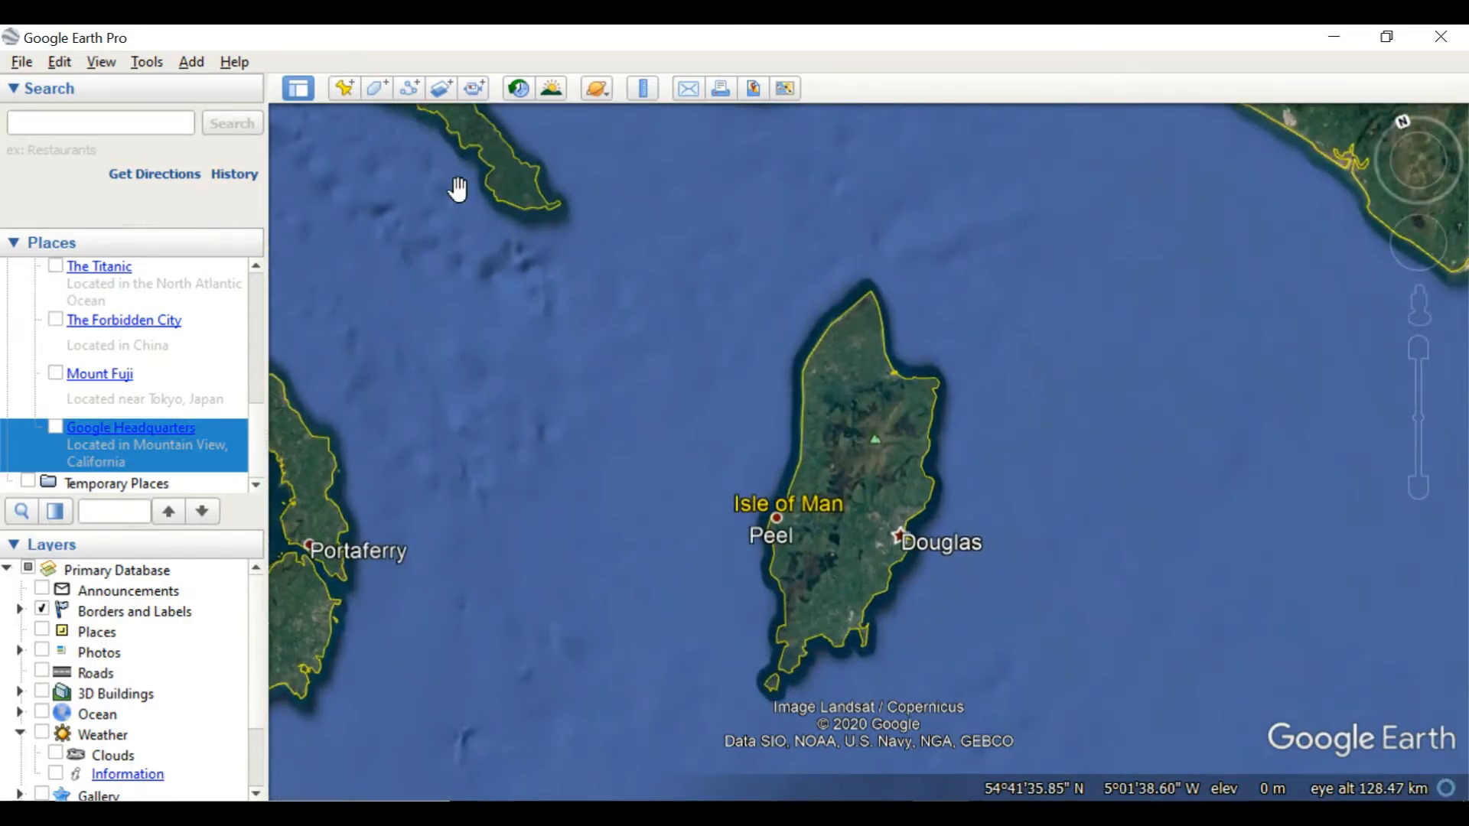
scroll(848, 482, "down", 3)
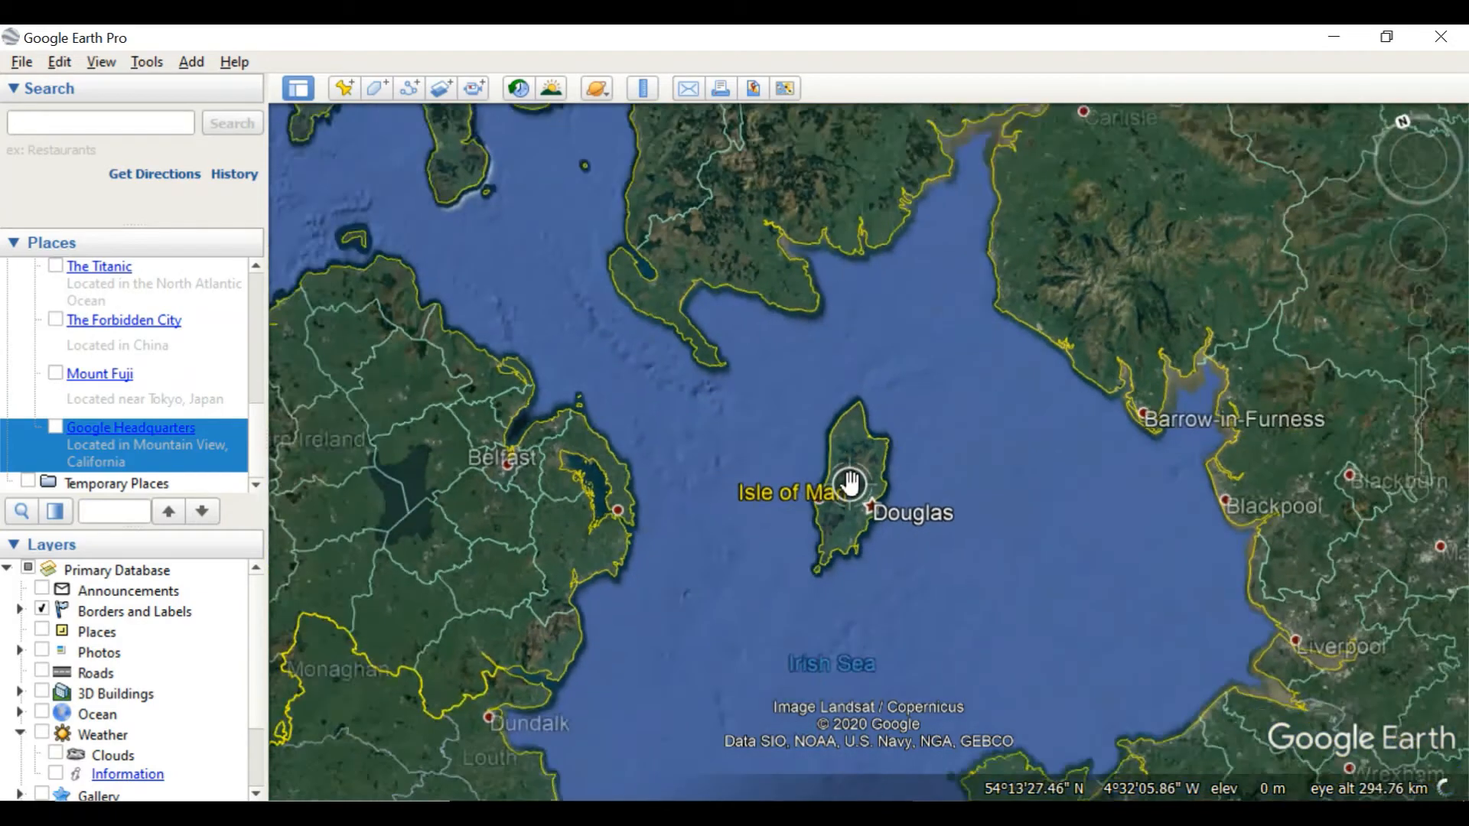
scroll(849, 482, "up", 2)
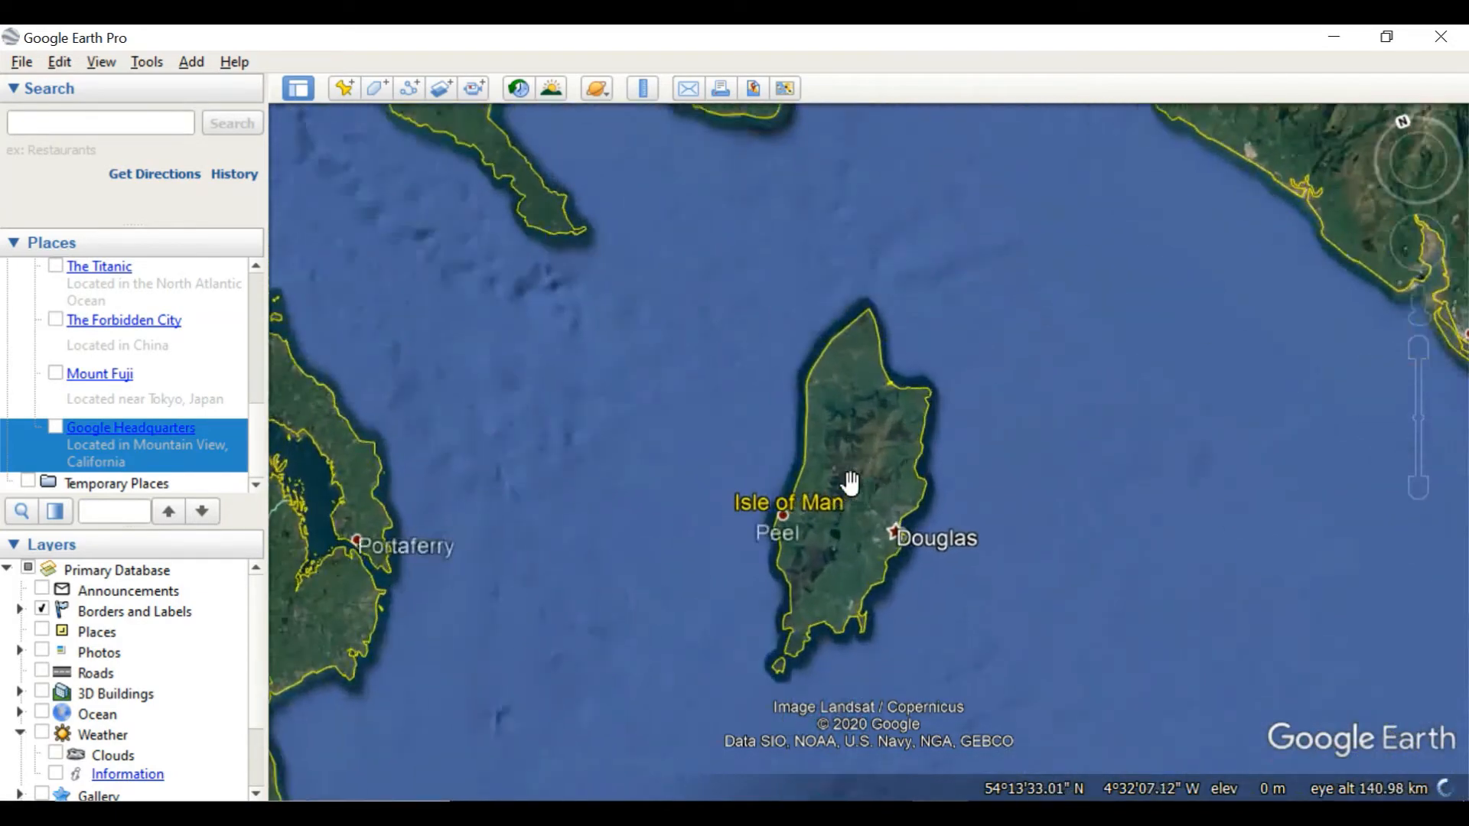
scroll(850, 482, "down", 3)
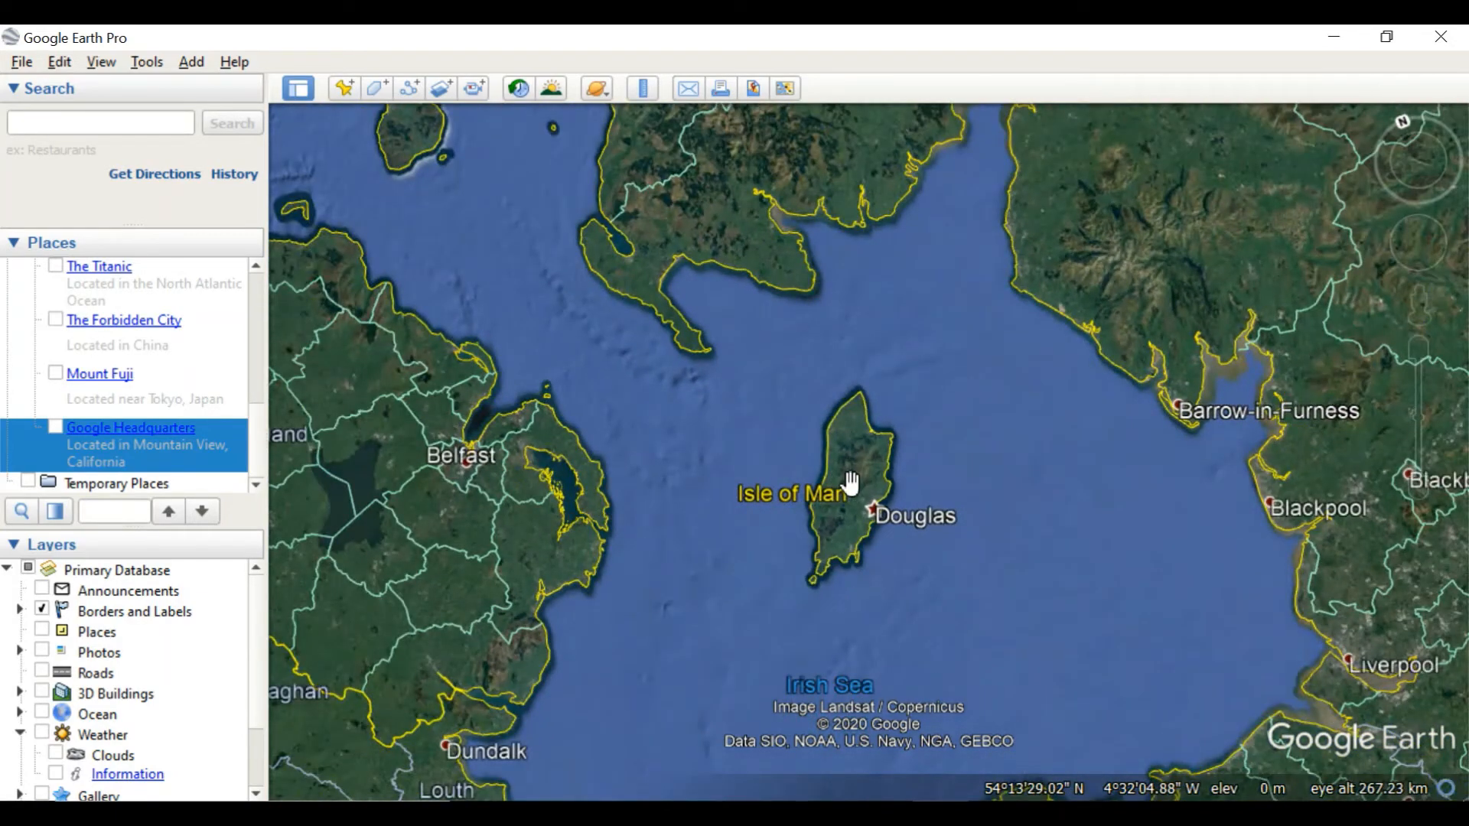
scroll(851, 482, "down", 3)
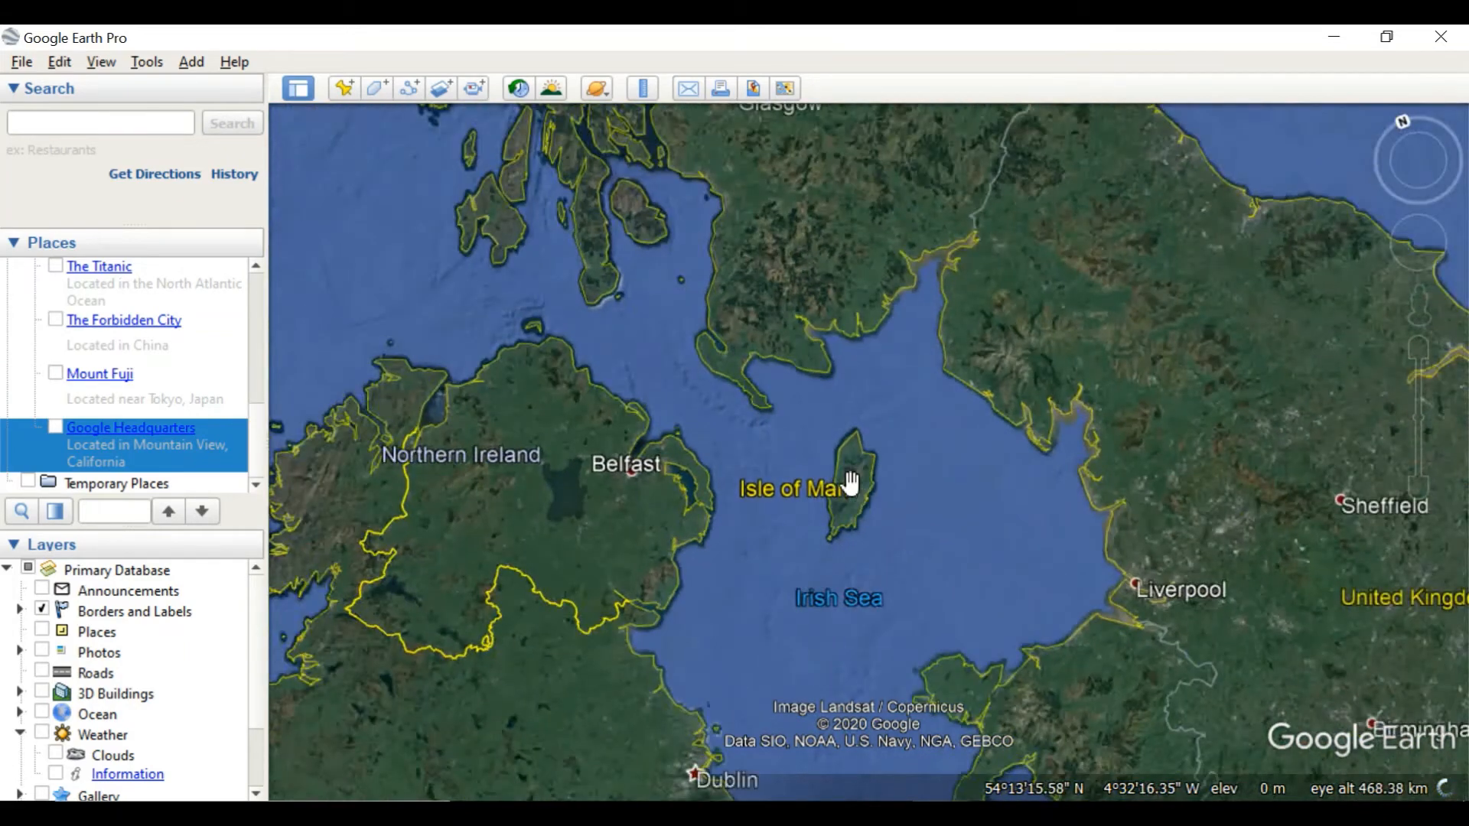
scroll(851, 482, "up", 4)
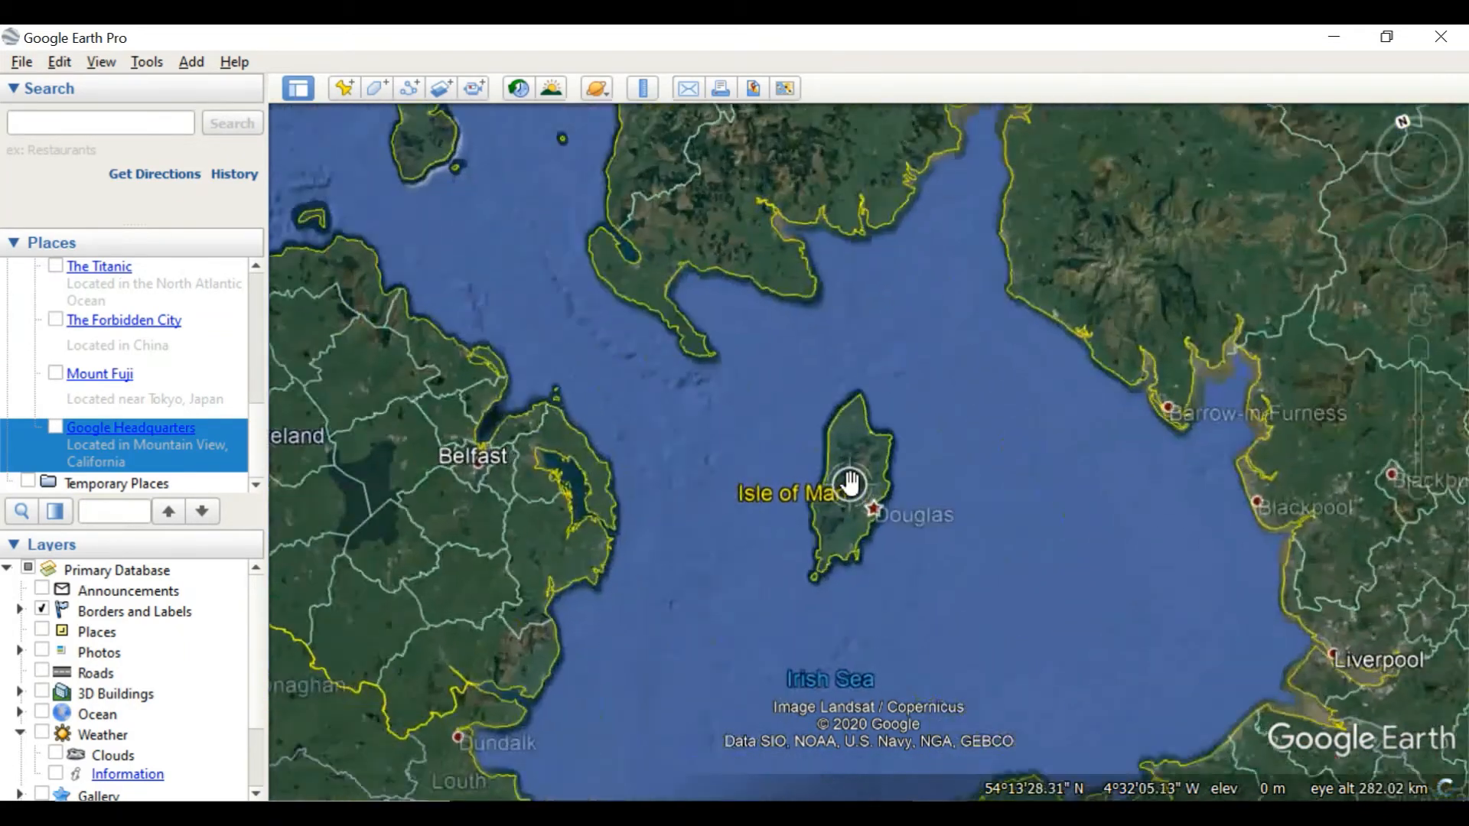
scroll(851, 482, "up", 2)
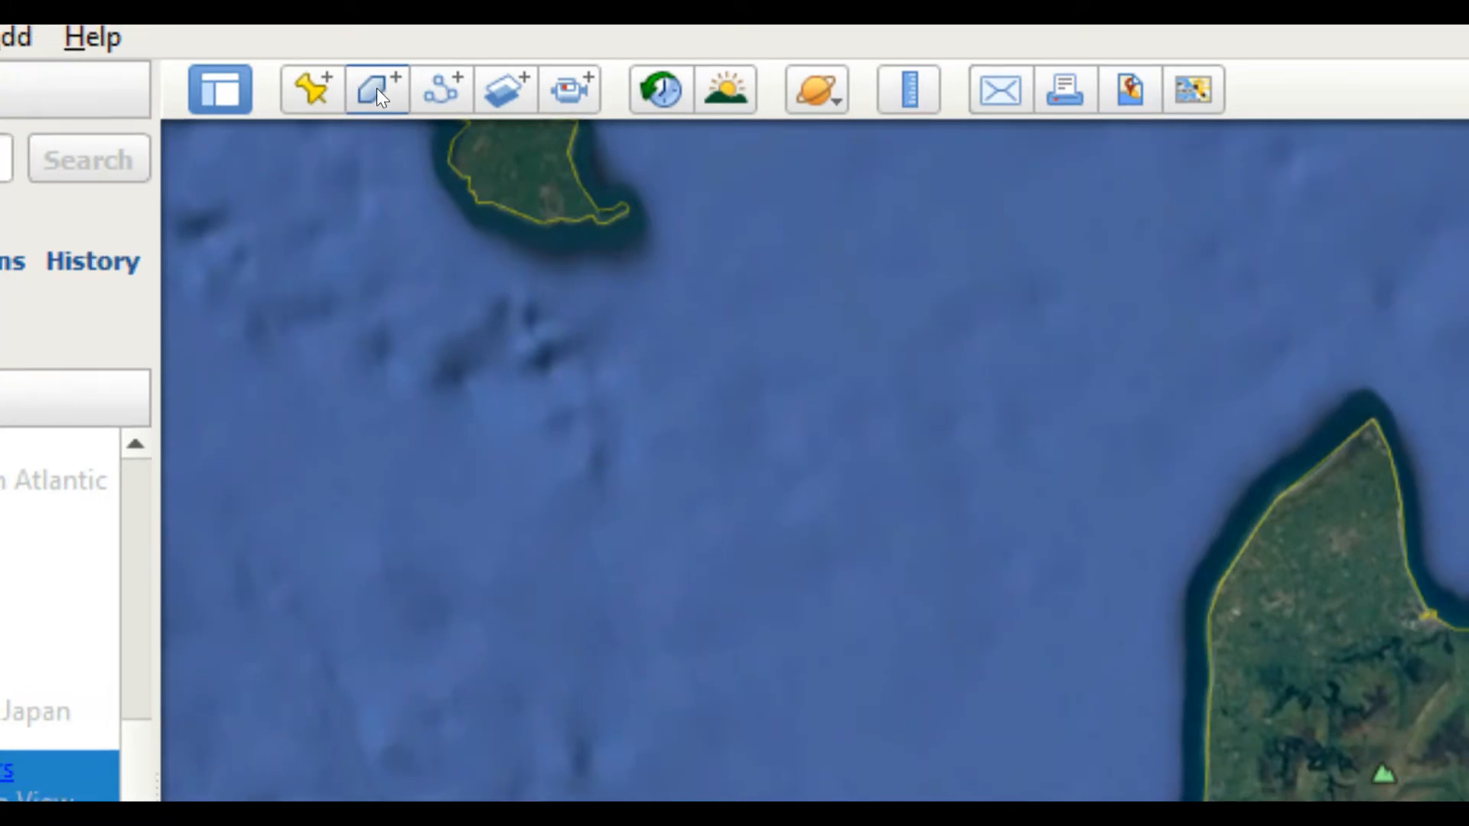
Start a new polygon named Isle of Man
left_click(375, 92)
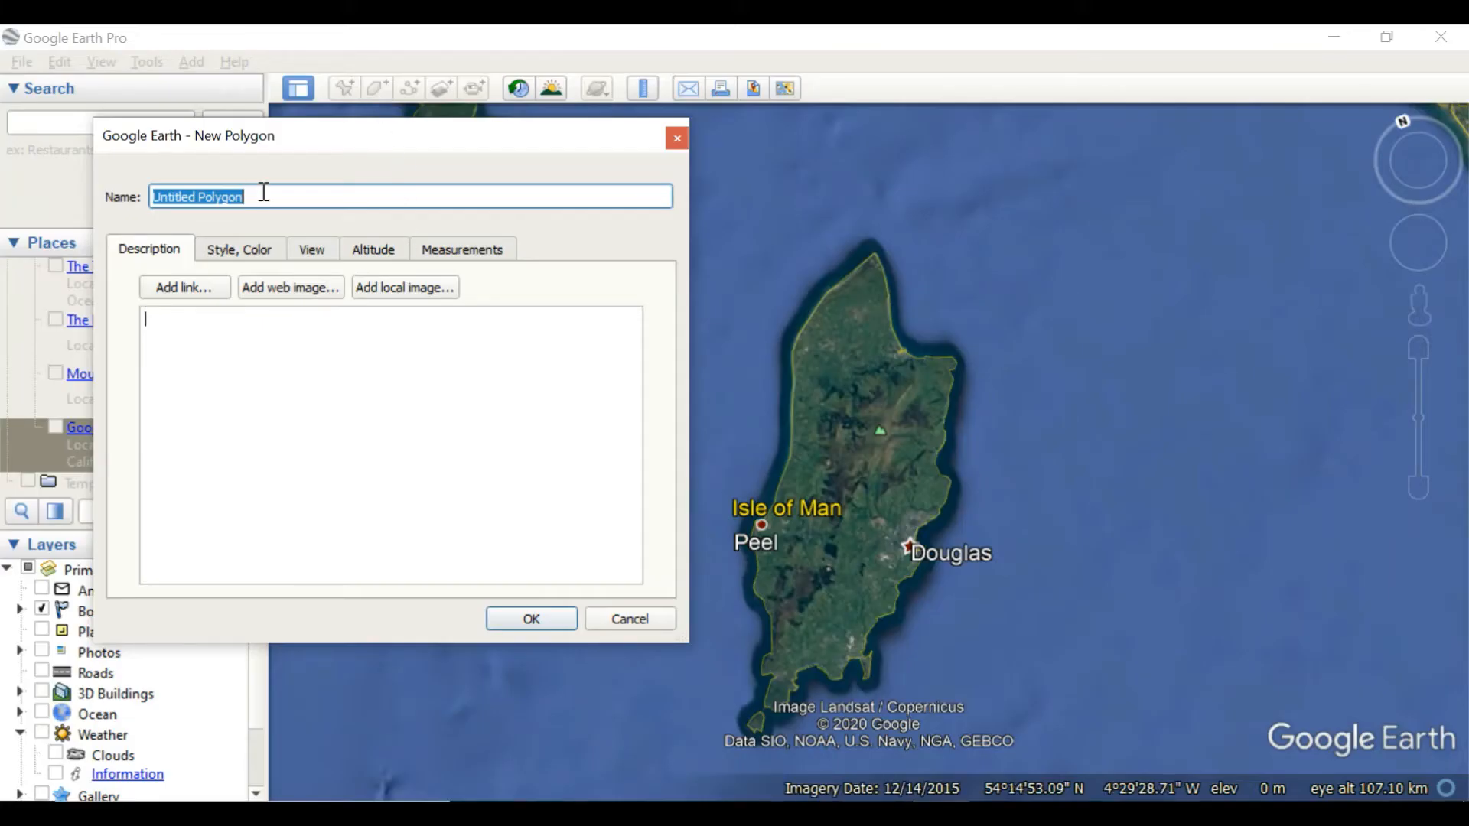
type("Isle of Man")
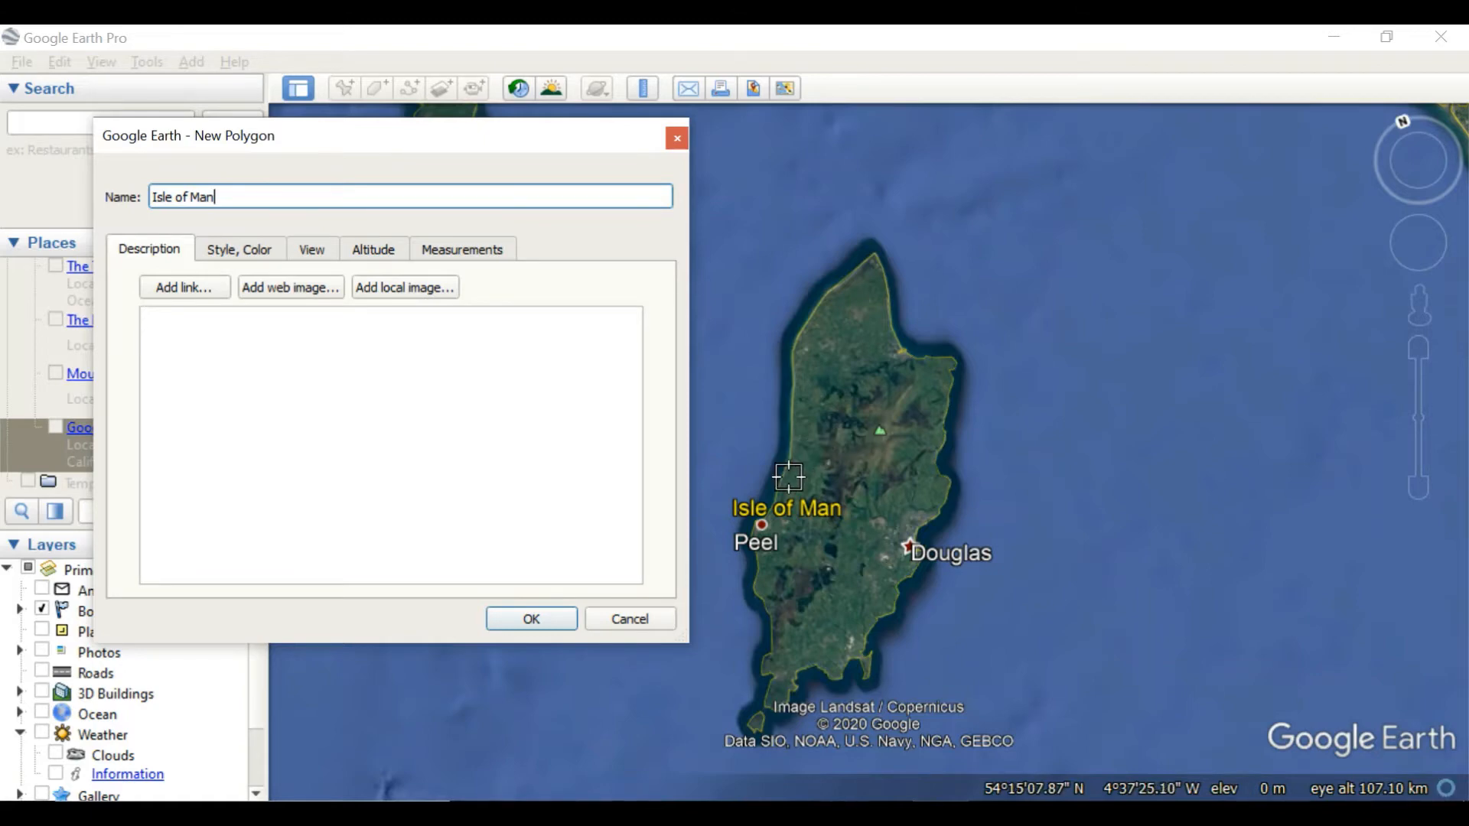
scroll(788, 477, "up", 2)
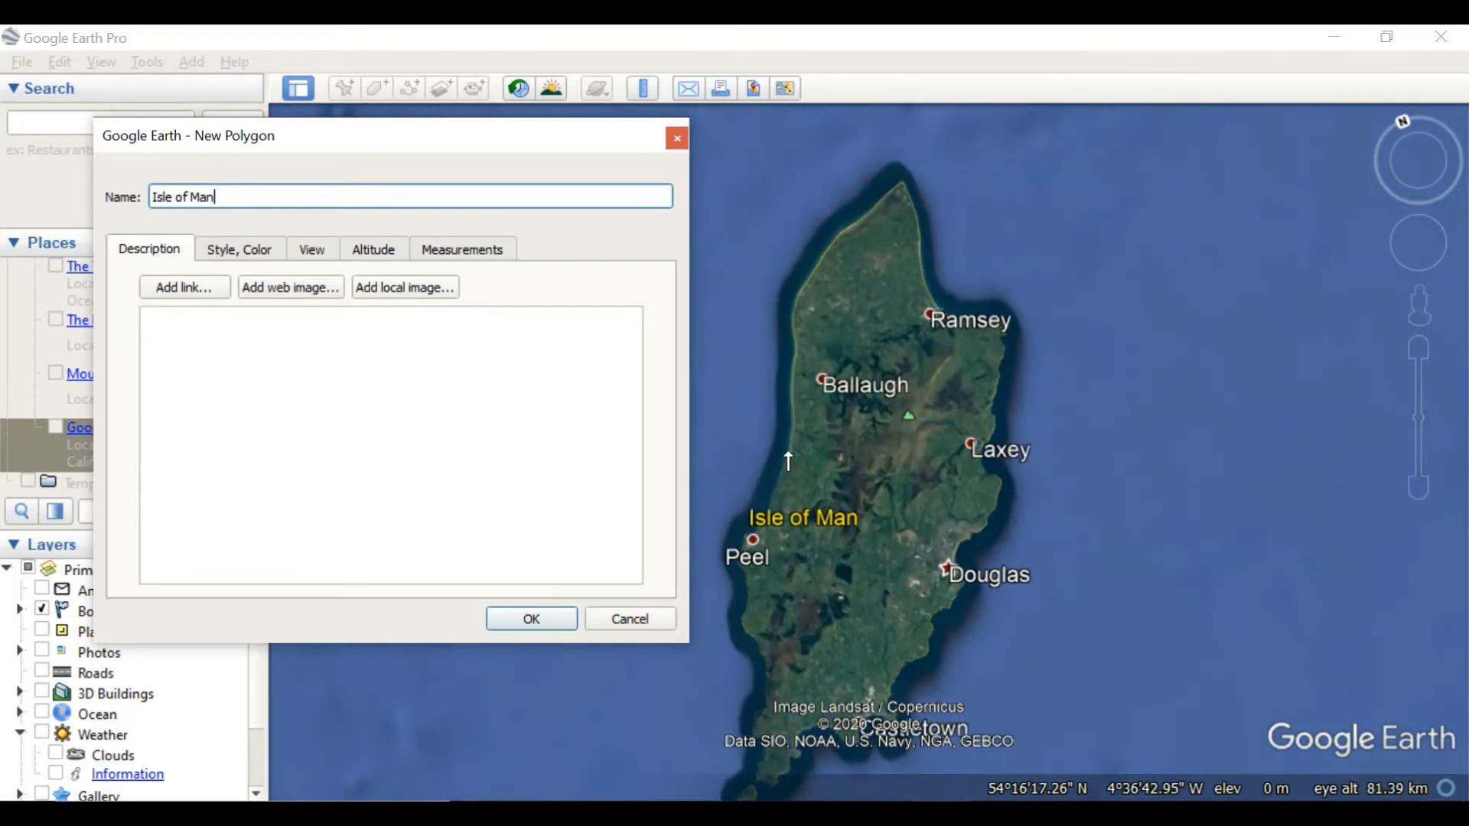
Trace the polygon outline up the island's northwest coast, from the shore southwest of Ballaugh to the northern tip
left_click(789, 451)
left_click(794, 412)
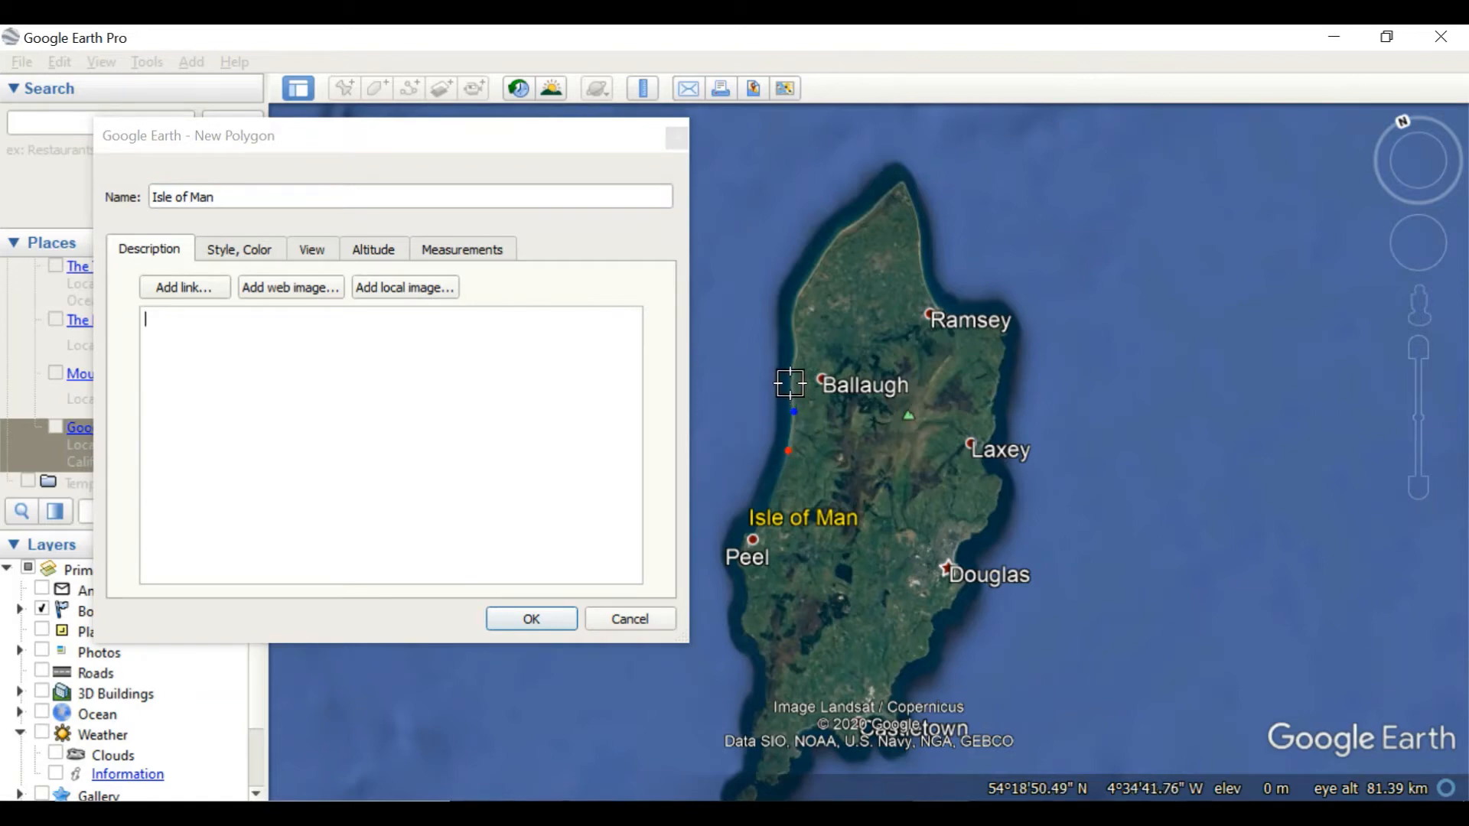
left_click(792, 384)
left_click(794, 356)
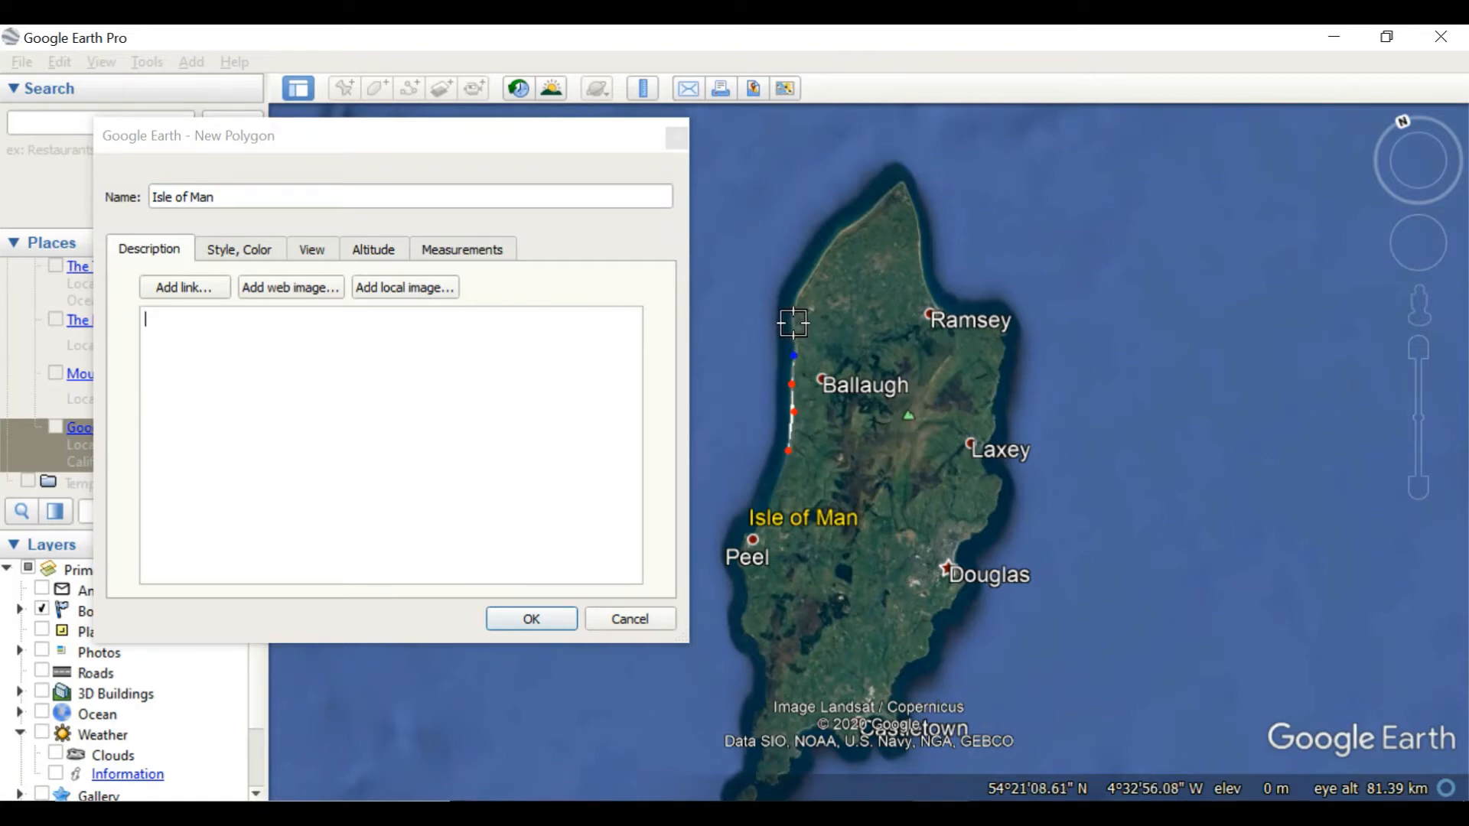
left_click(792, 326)
left_click(797, 295)
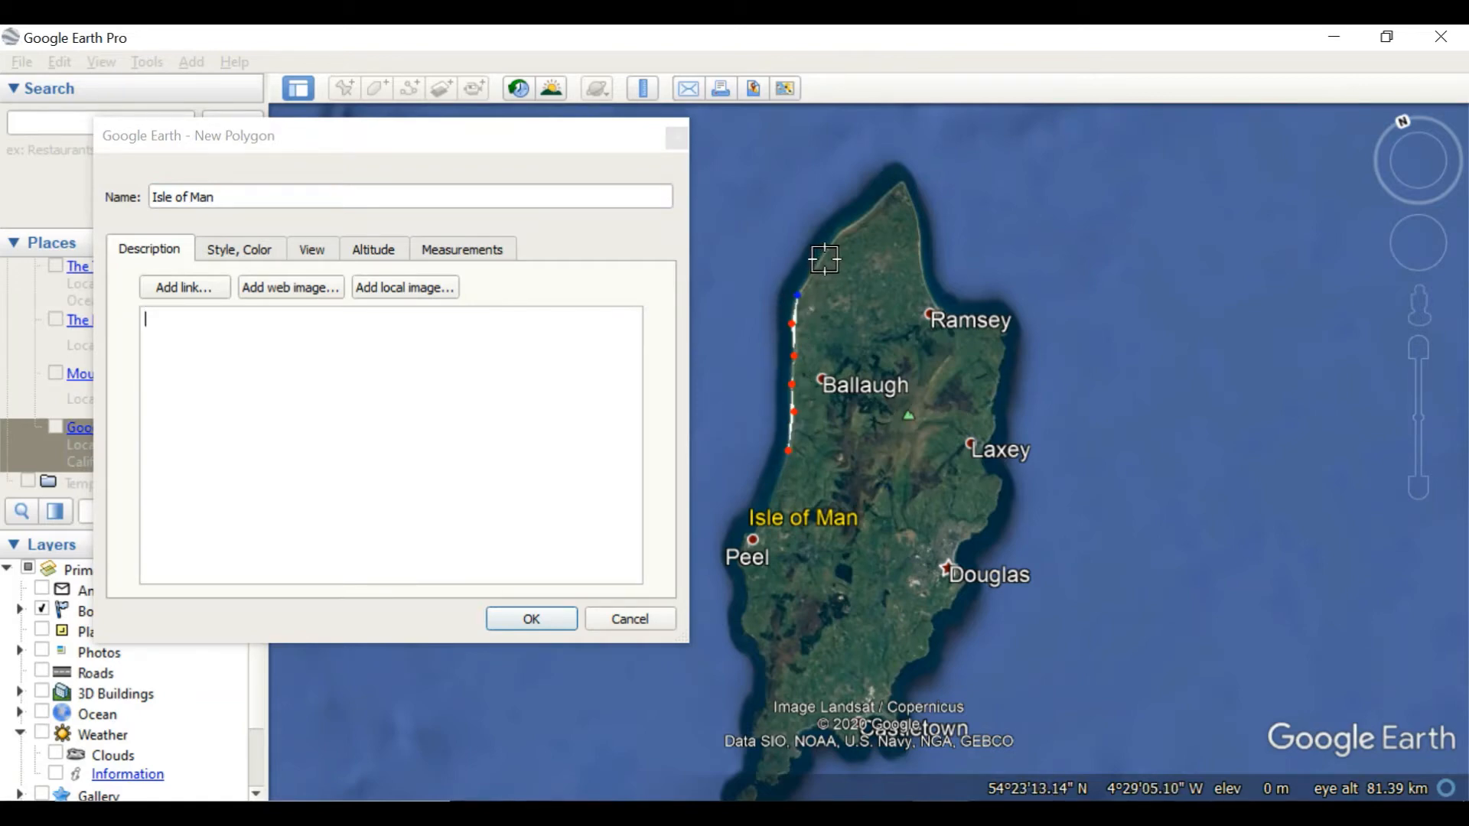
left_click(824, 260)
left_click(834, 240)
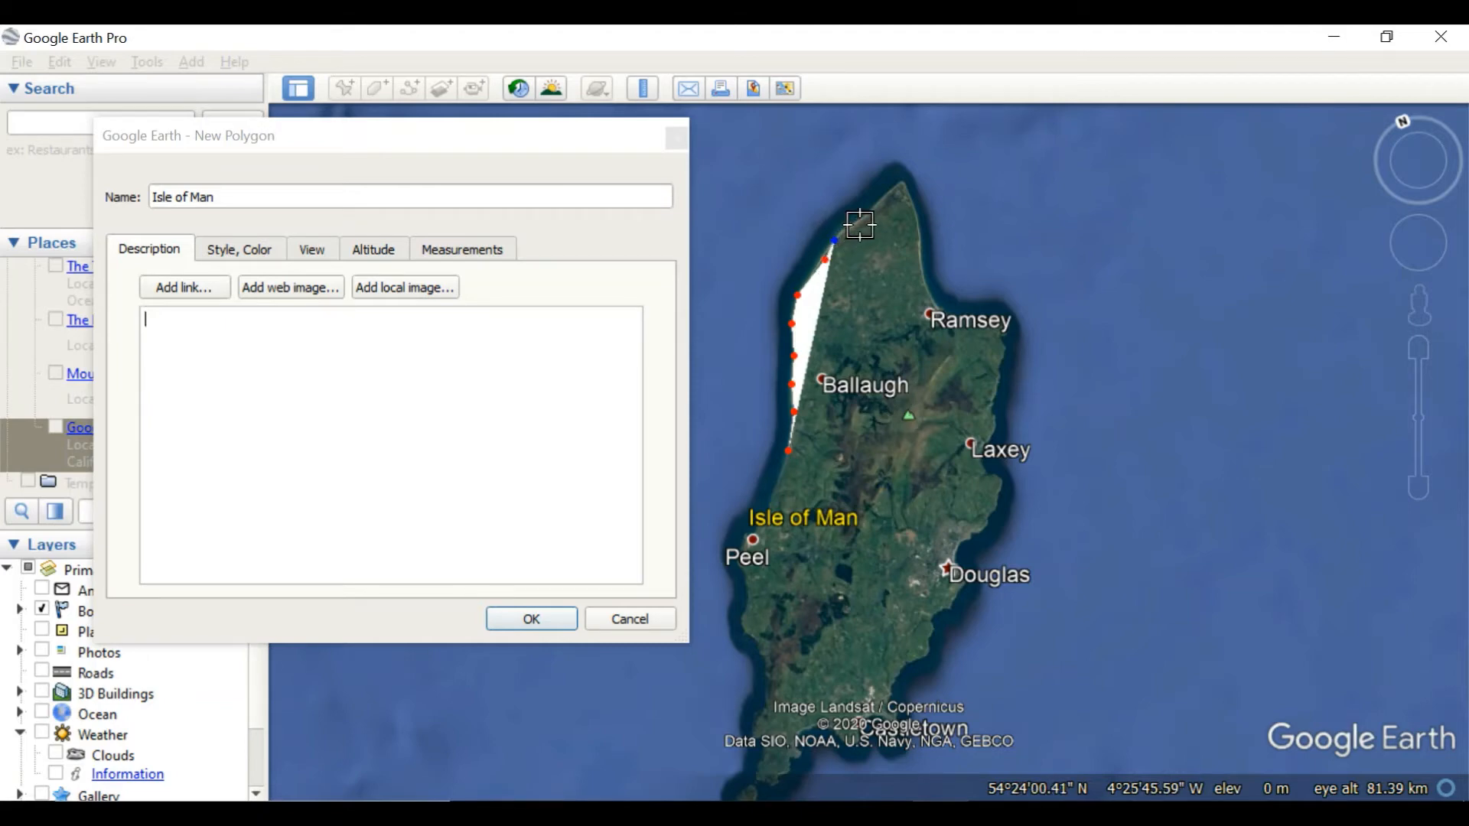
left_click(861, 219)
left_click(885, 197)
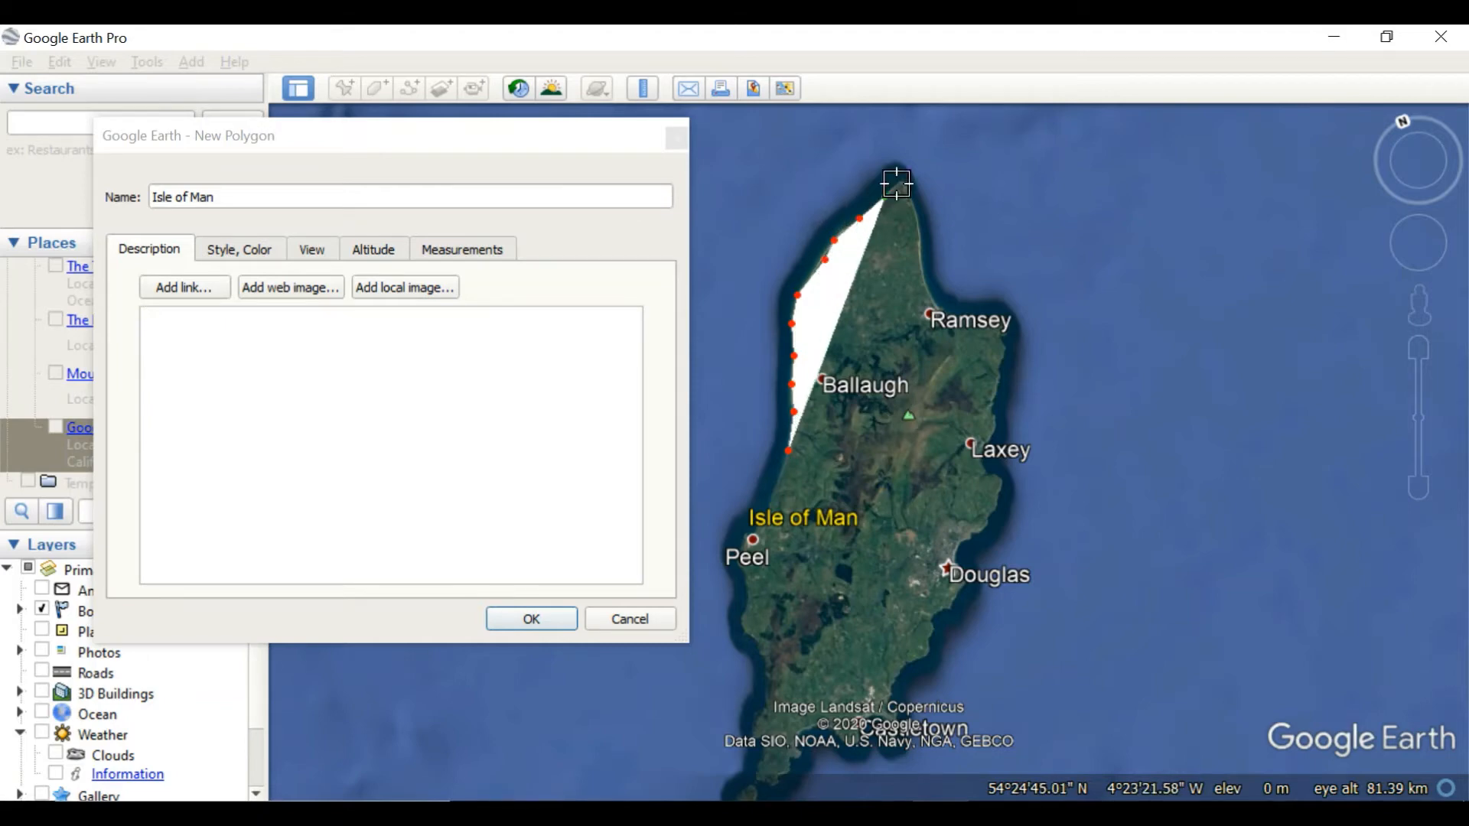
left_click(899, 177)
Continue the outline from the northern tip past Ramsey and around the island's northeast corner
left_click(916, 239)
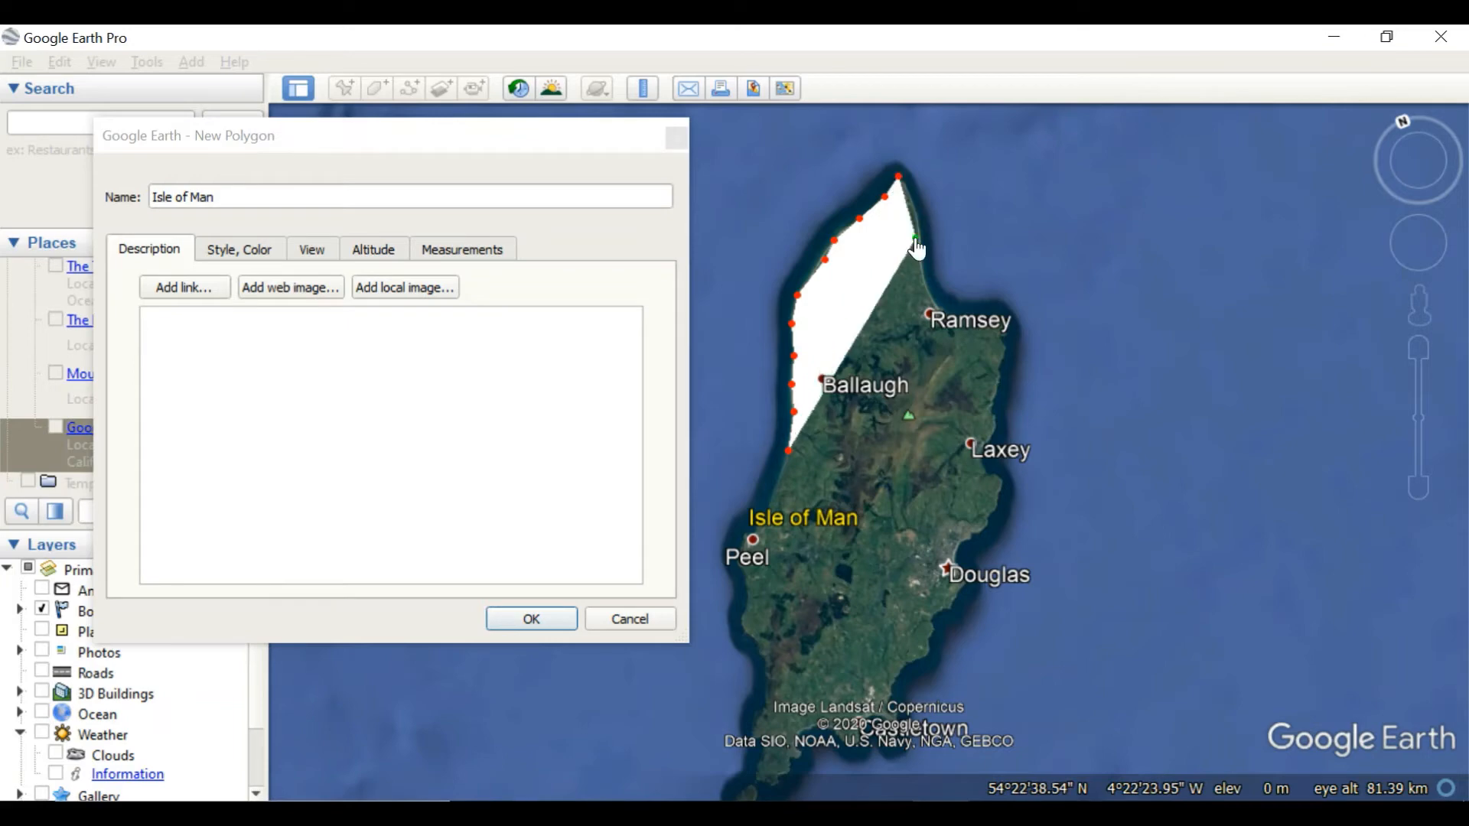
left_click(925, 284)
left_click(933, 328)
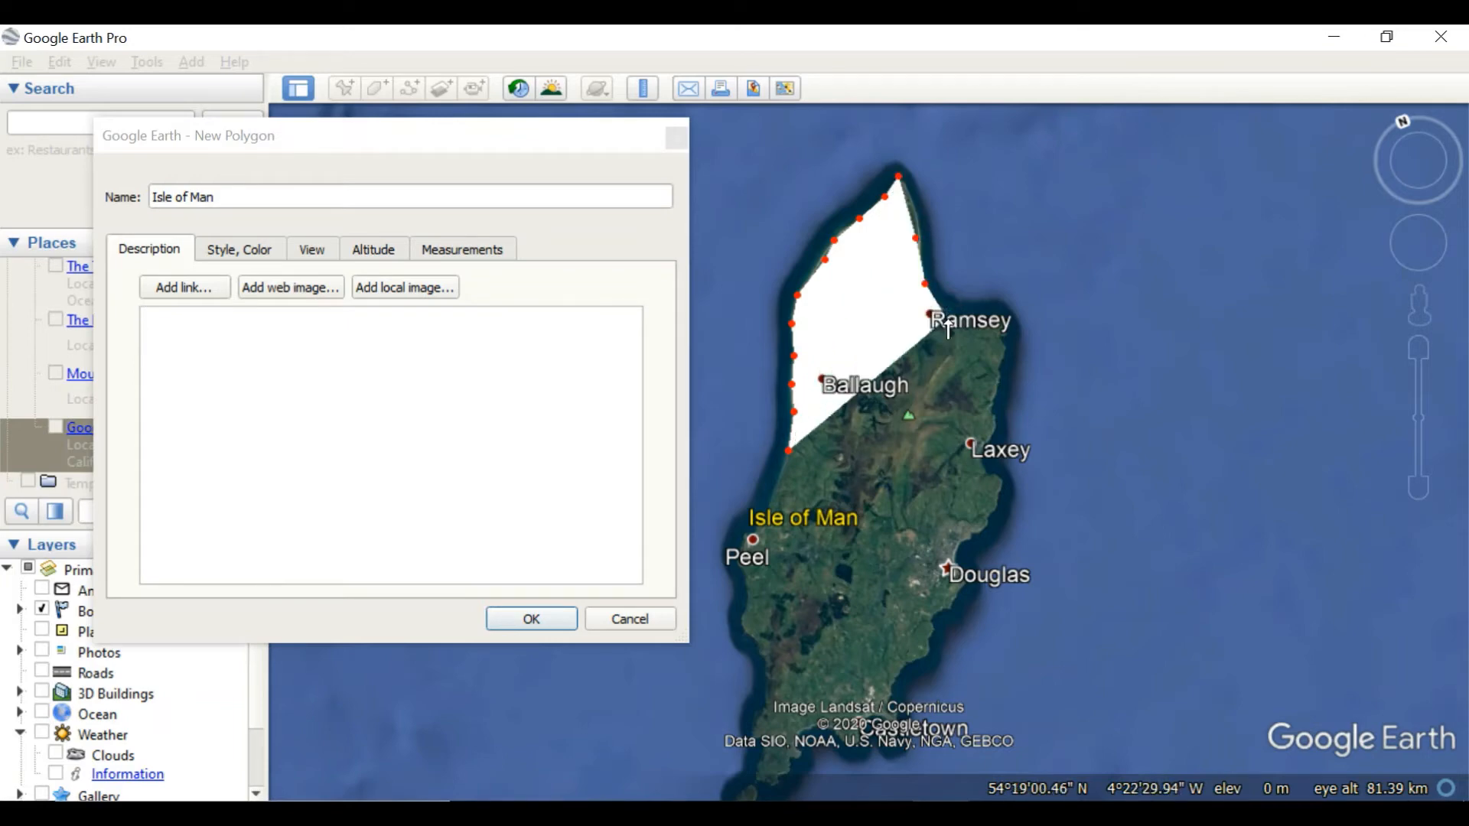
left_click(997, 324)
left_click(1002, 354)
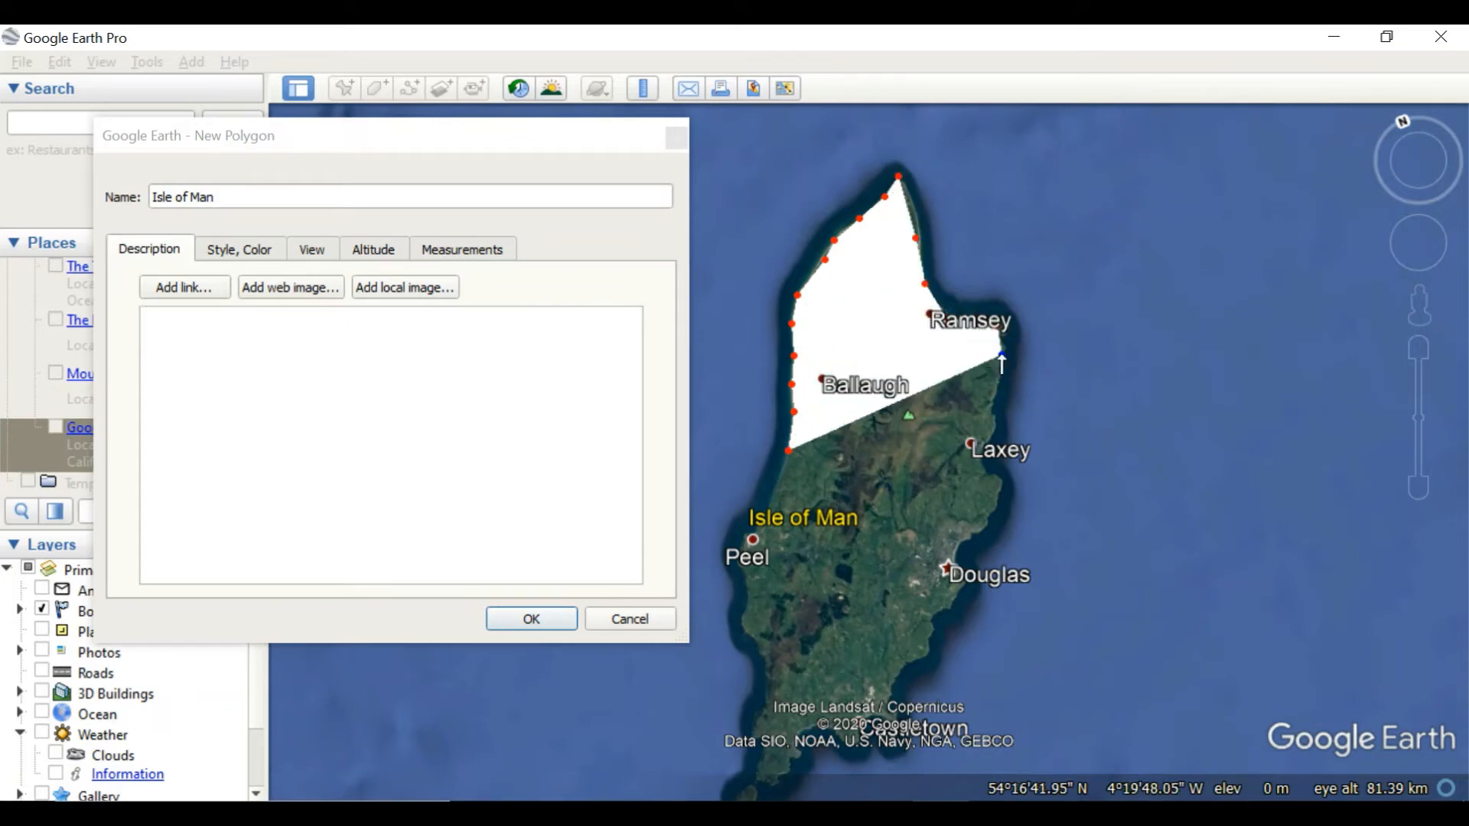
Continue the outline down the east coast past Laxey to the headland just south of Douglas
left_click(997, 376)
left_click(991, 411)
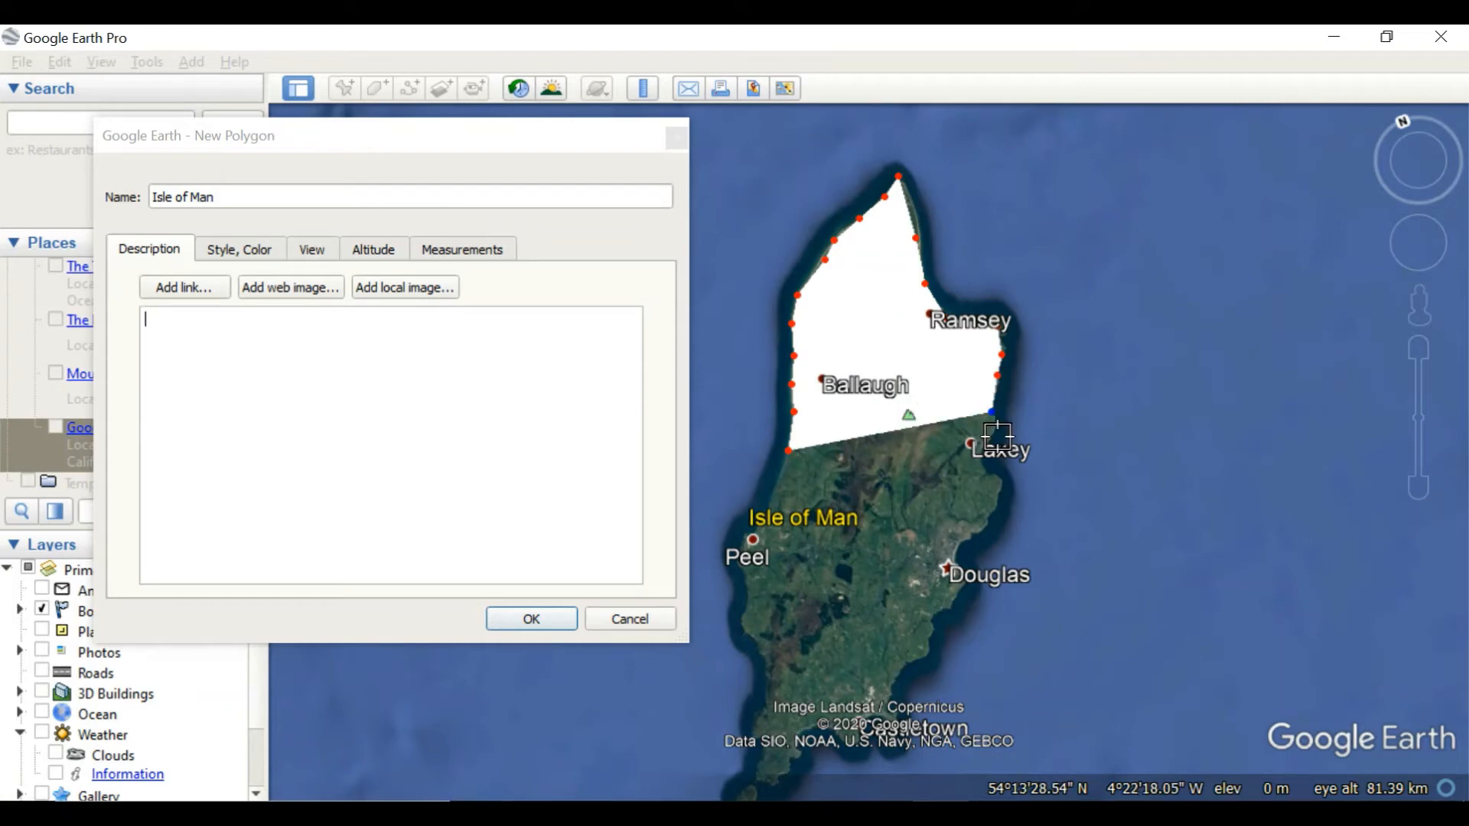
left_click(992, 434)
left_click(987, 472)
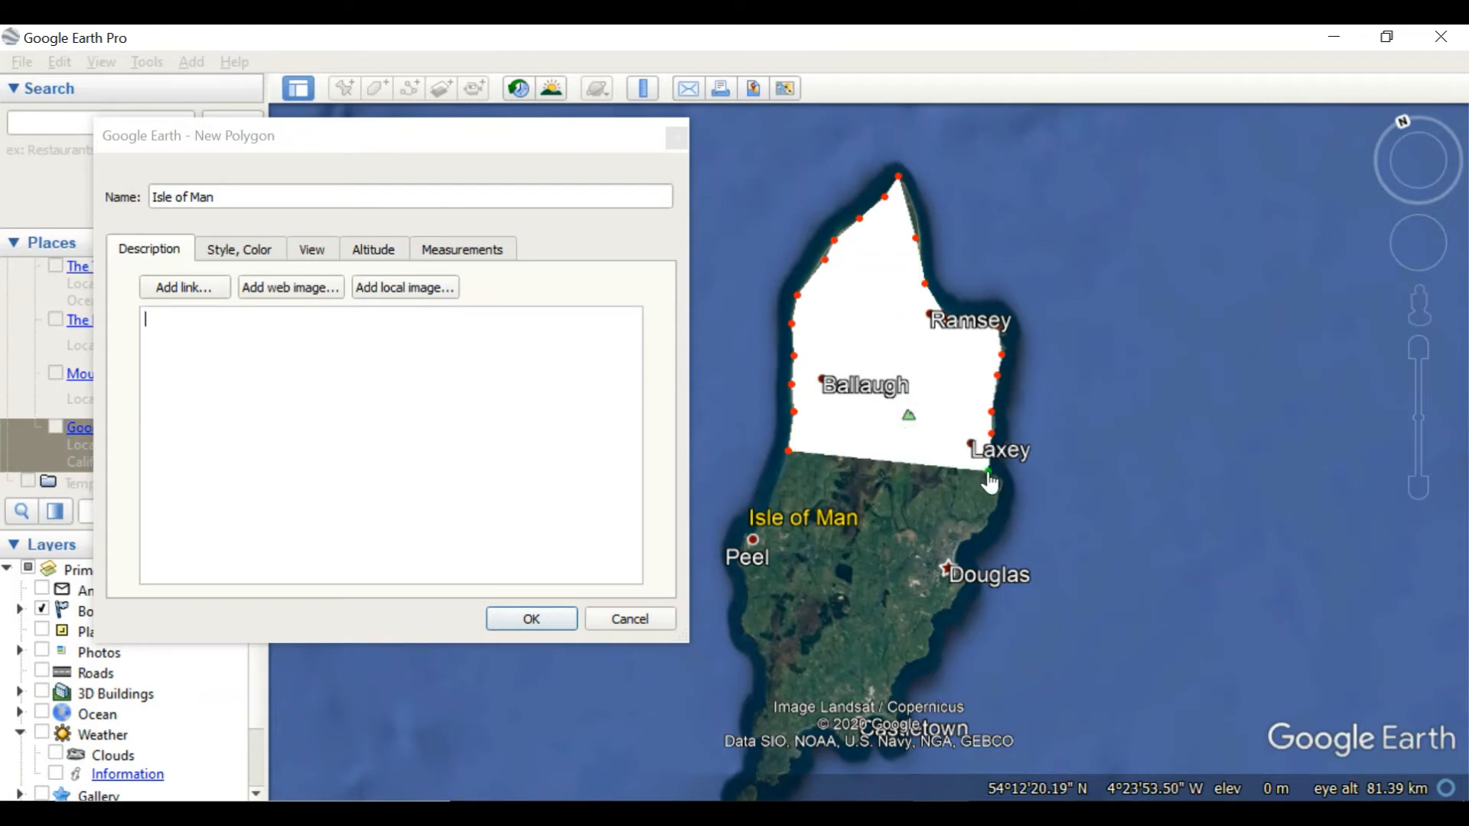
left_click(998, 496)
left_click(988, 518)
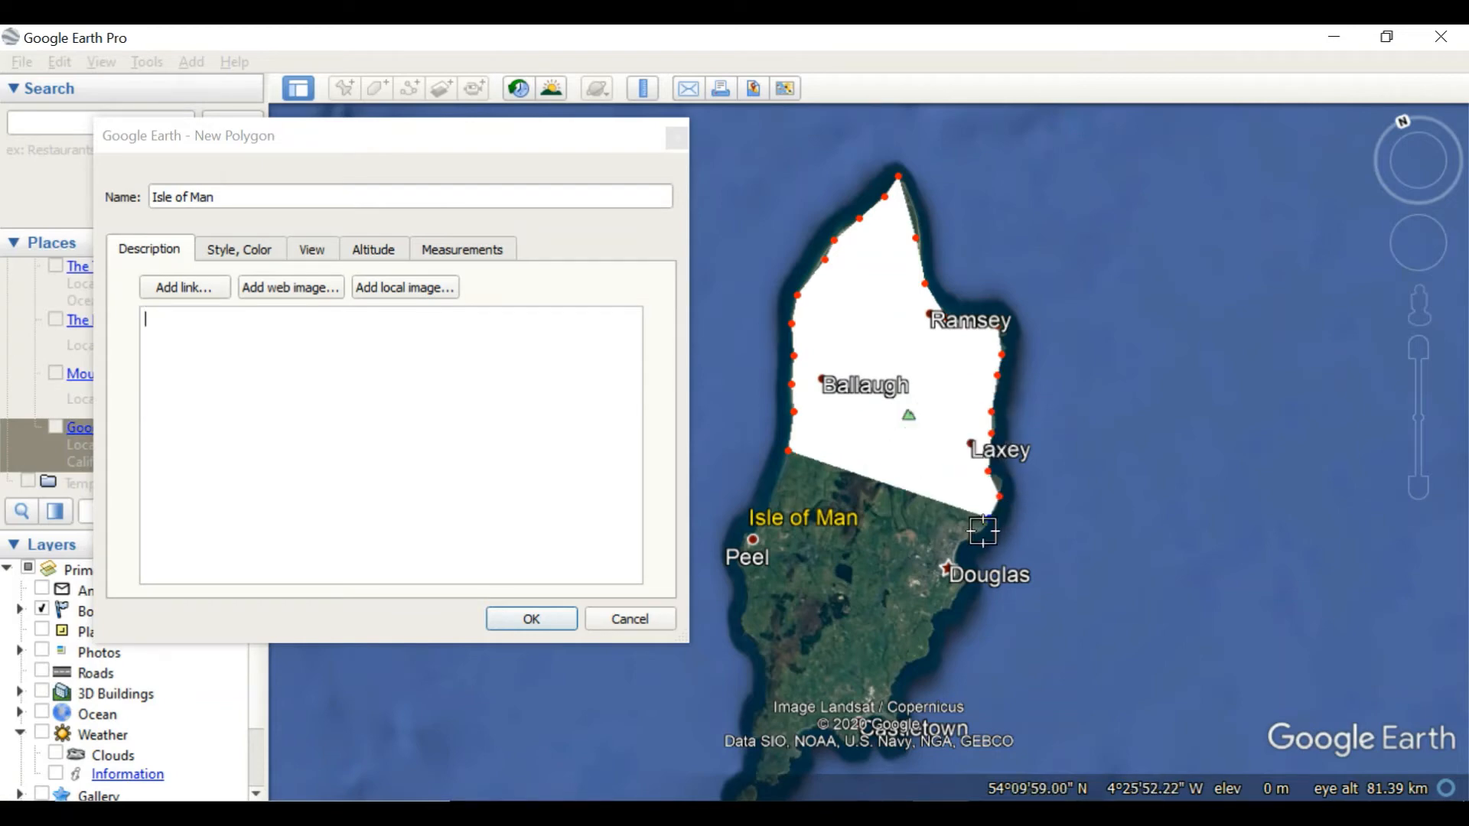
left_click(968, 542)
left_click(951, 569)
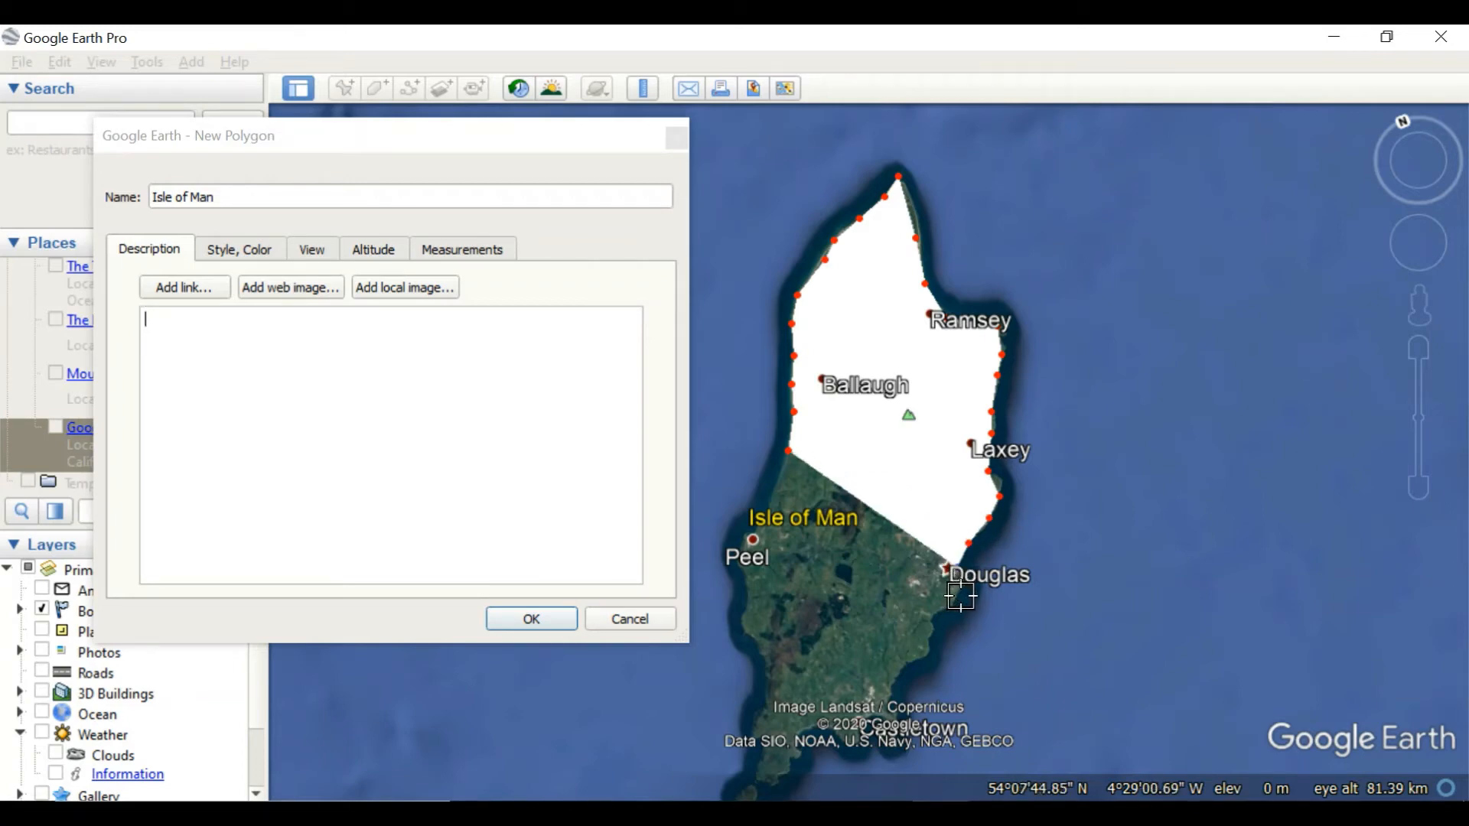
left_click(963, 597)
Continue the outline down the southeast coast around Castletown and west along the island's south shore
left_click(940, 617)
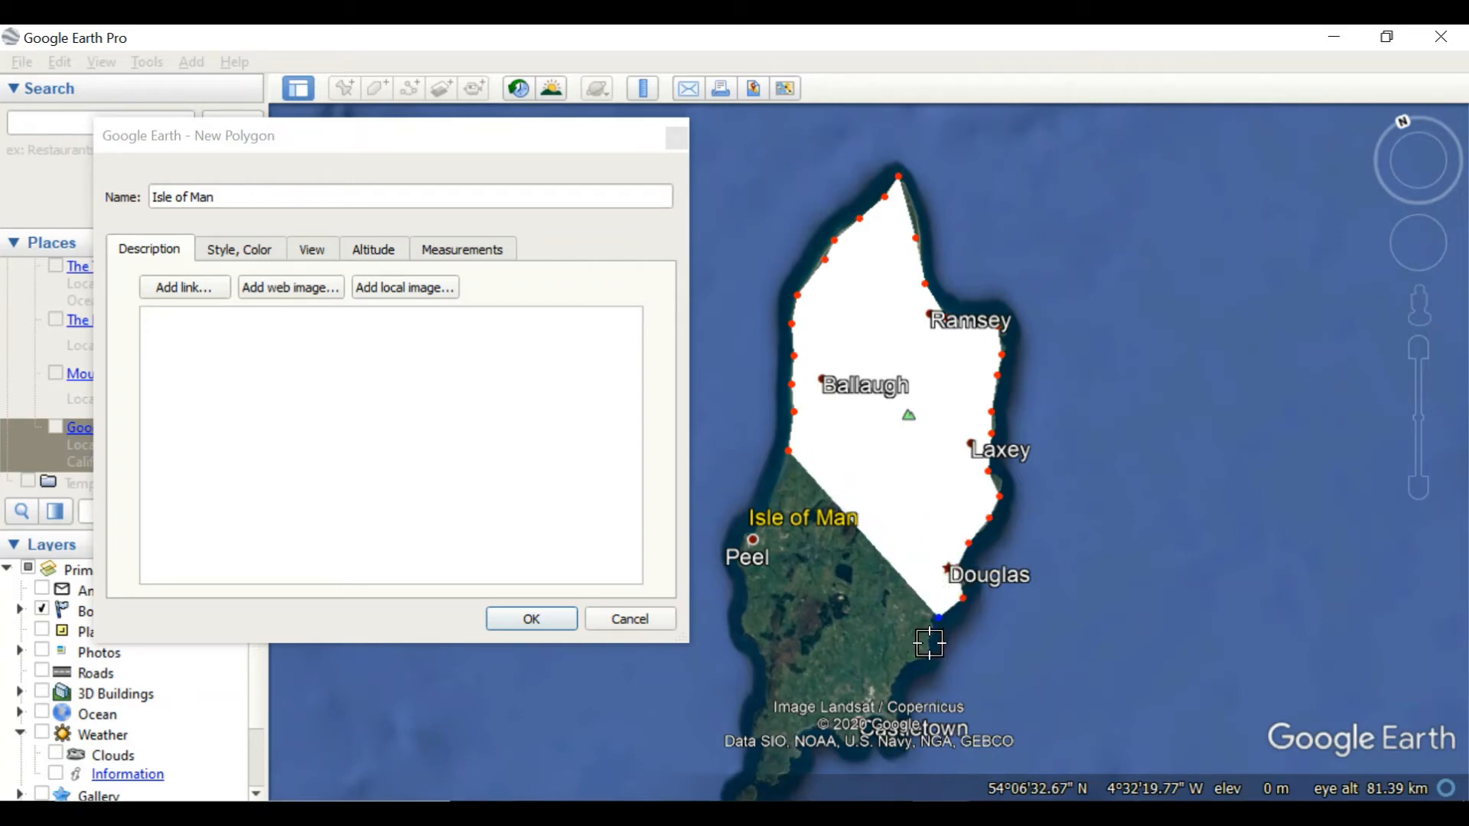
left_click(929, 645)
left_click(921, 663)
left_click(896, 686)
left_click(901, 710)
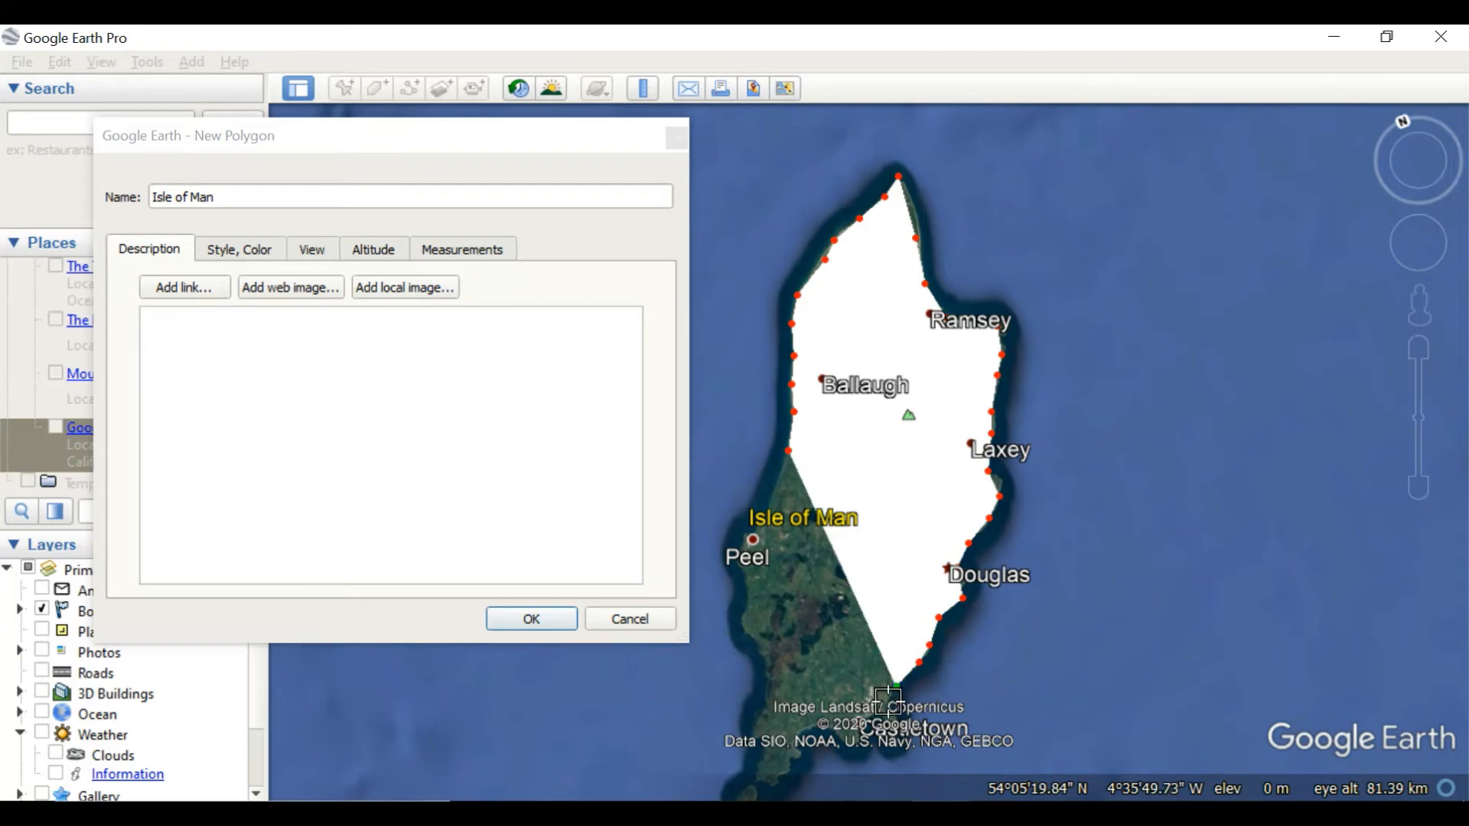
left_click(909, 738)
left_click(895, 758)
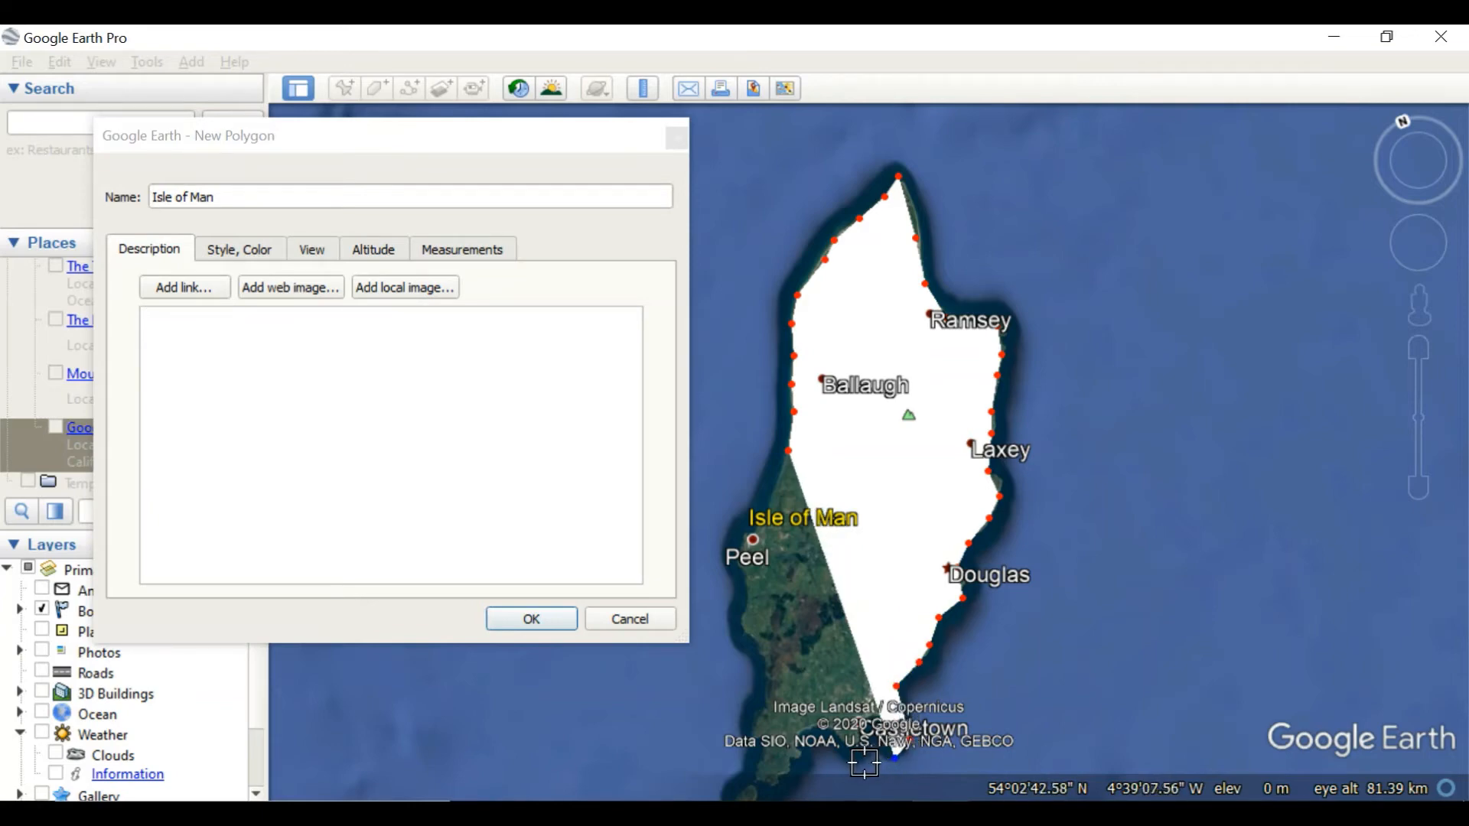
left_click(852, 753)
left_click(814, 747)
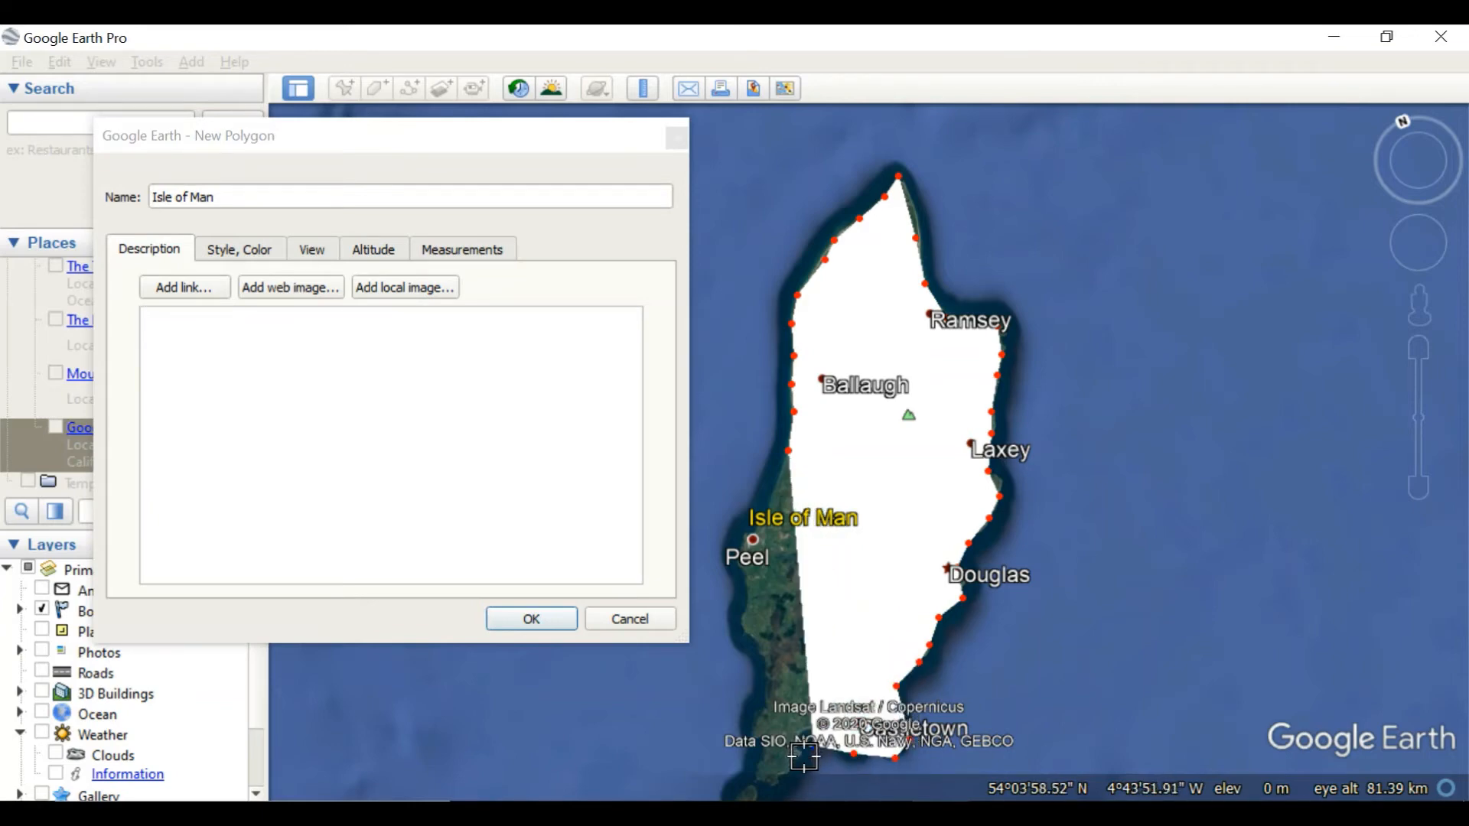
left_click(803, 758)
left_click(791, 768)
Trace the remaining outline around the southwestern end and up the west coast to Peel, and finish the polygon
scroll(791, 756, "down", 2)
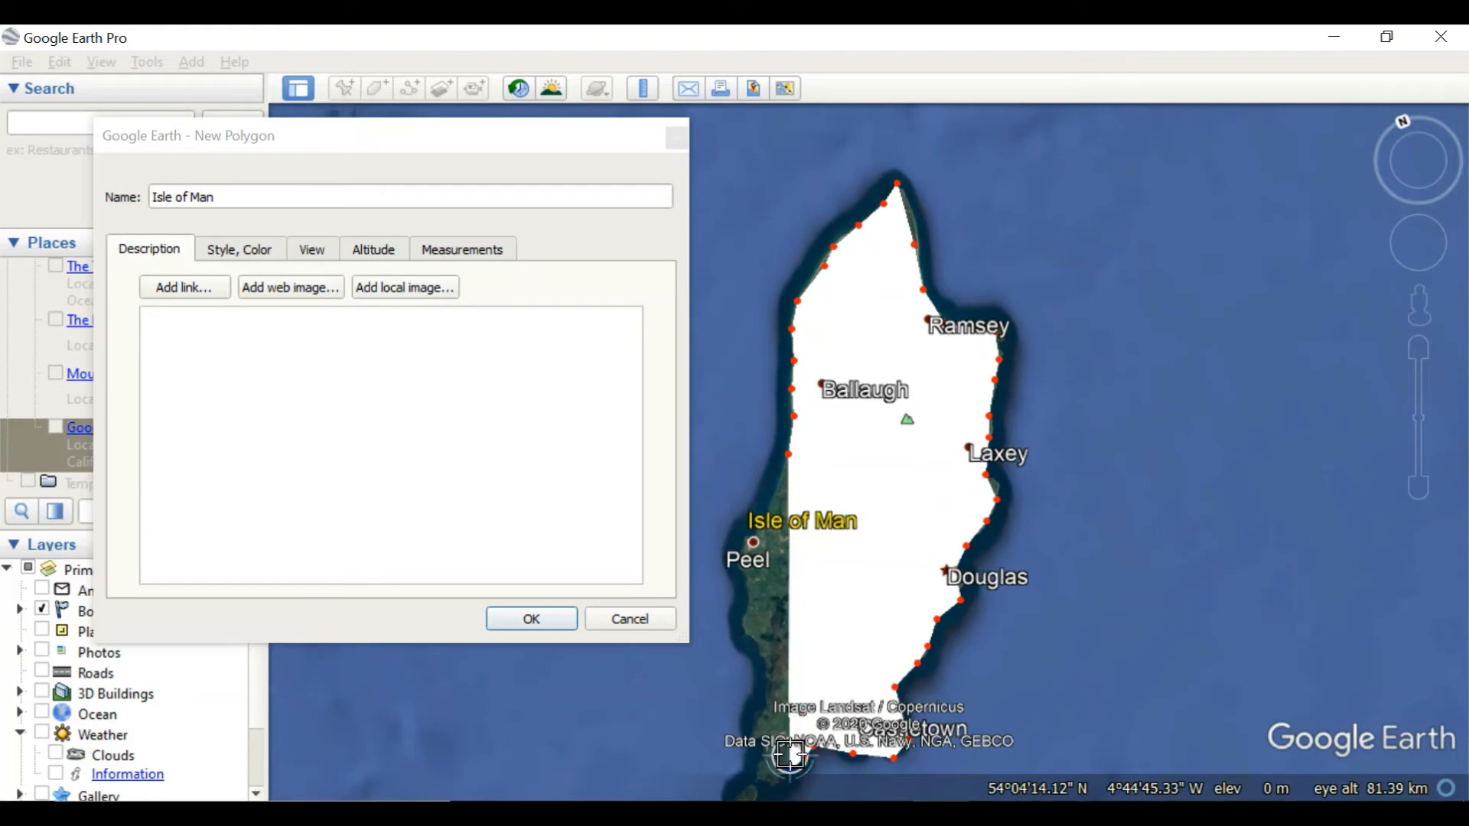
key("Down")
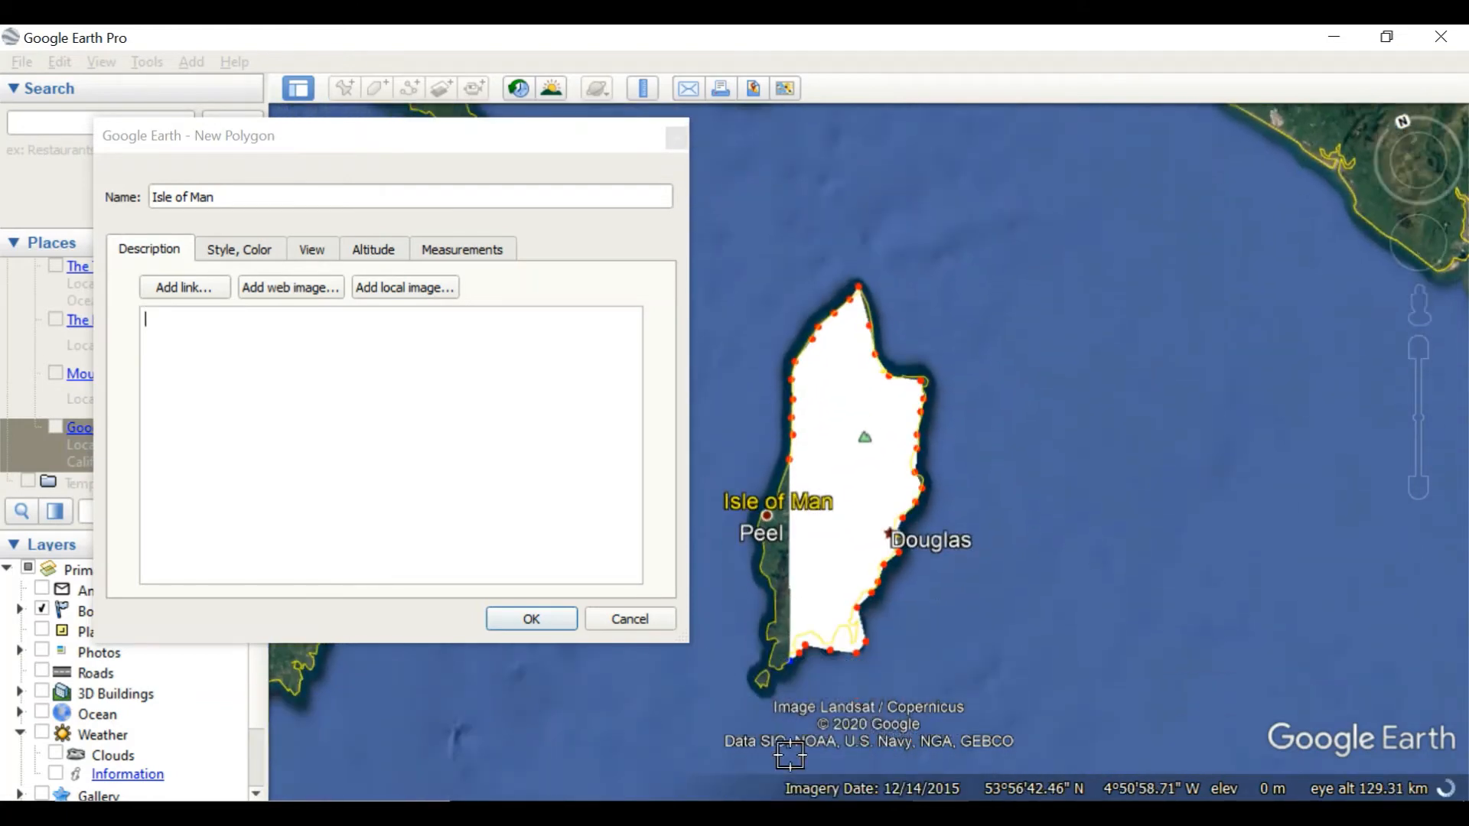
key("Up")
scroll(786, 701, "down", 1)
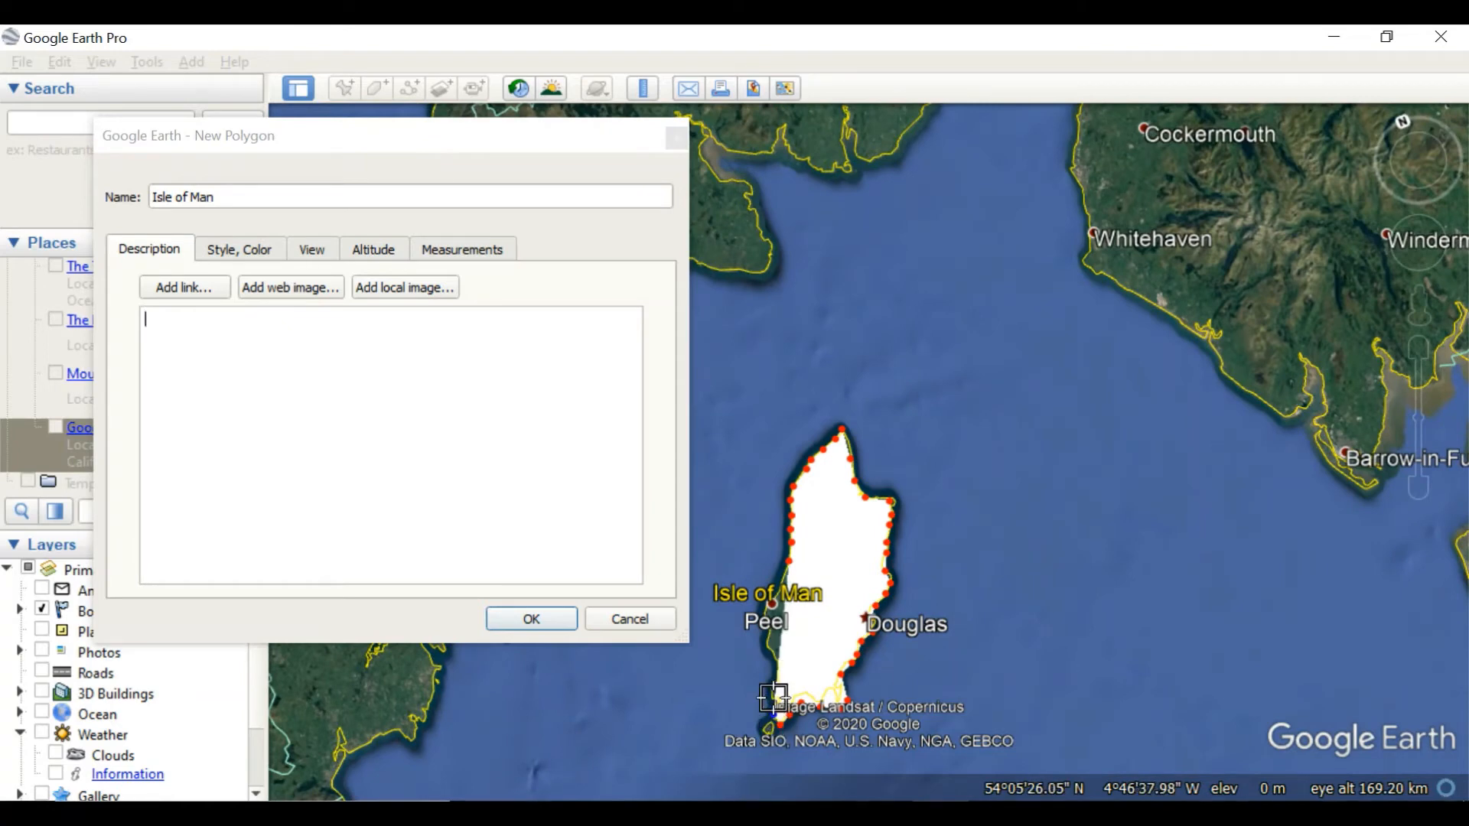
left_click(774, 700)
left_click(775, 657)
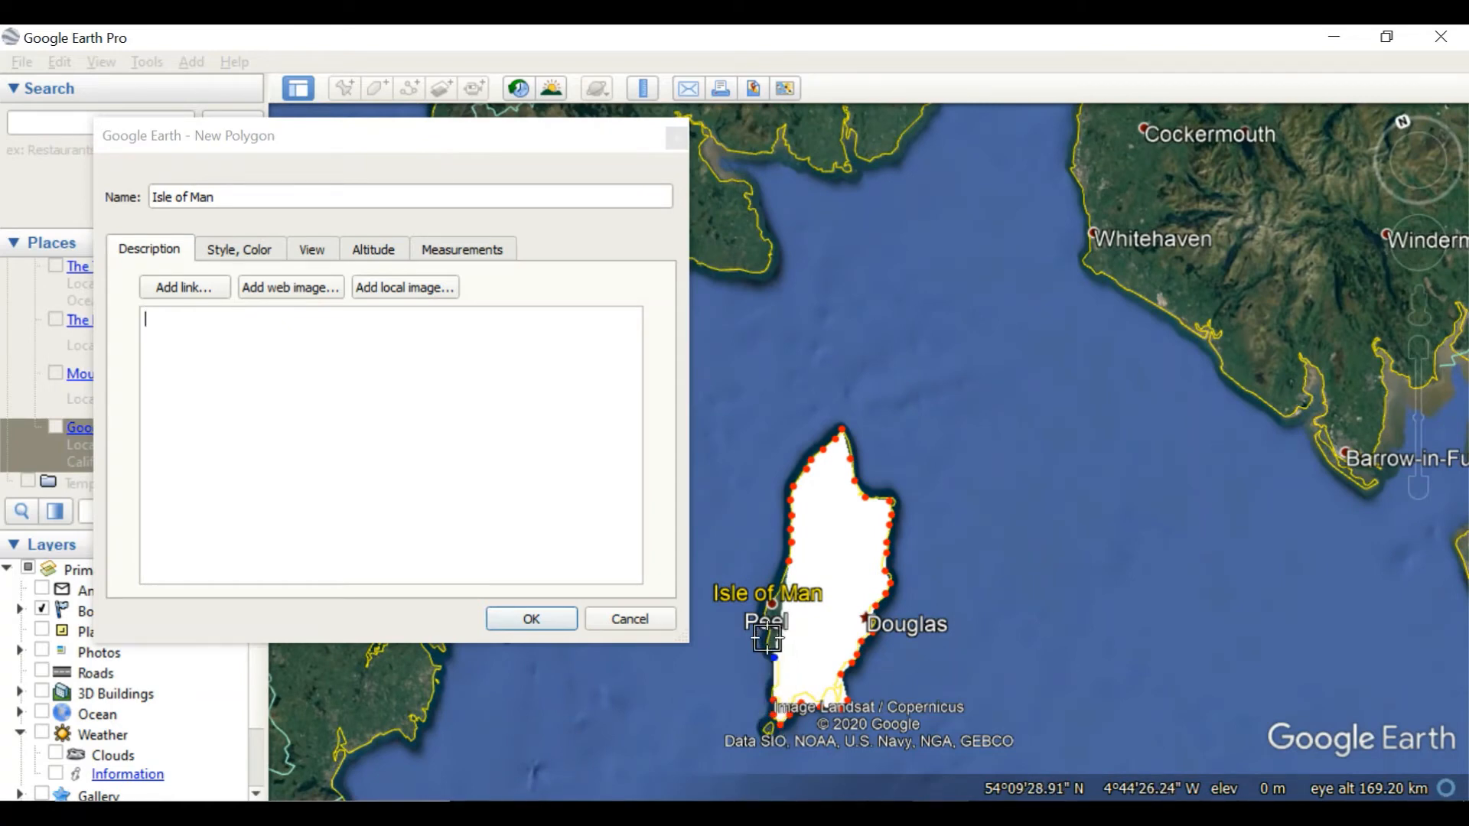
left_click(767, 637)
left_click(762, 612)
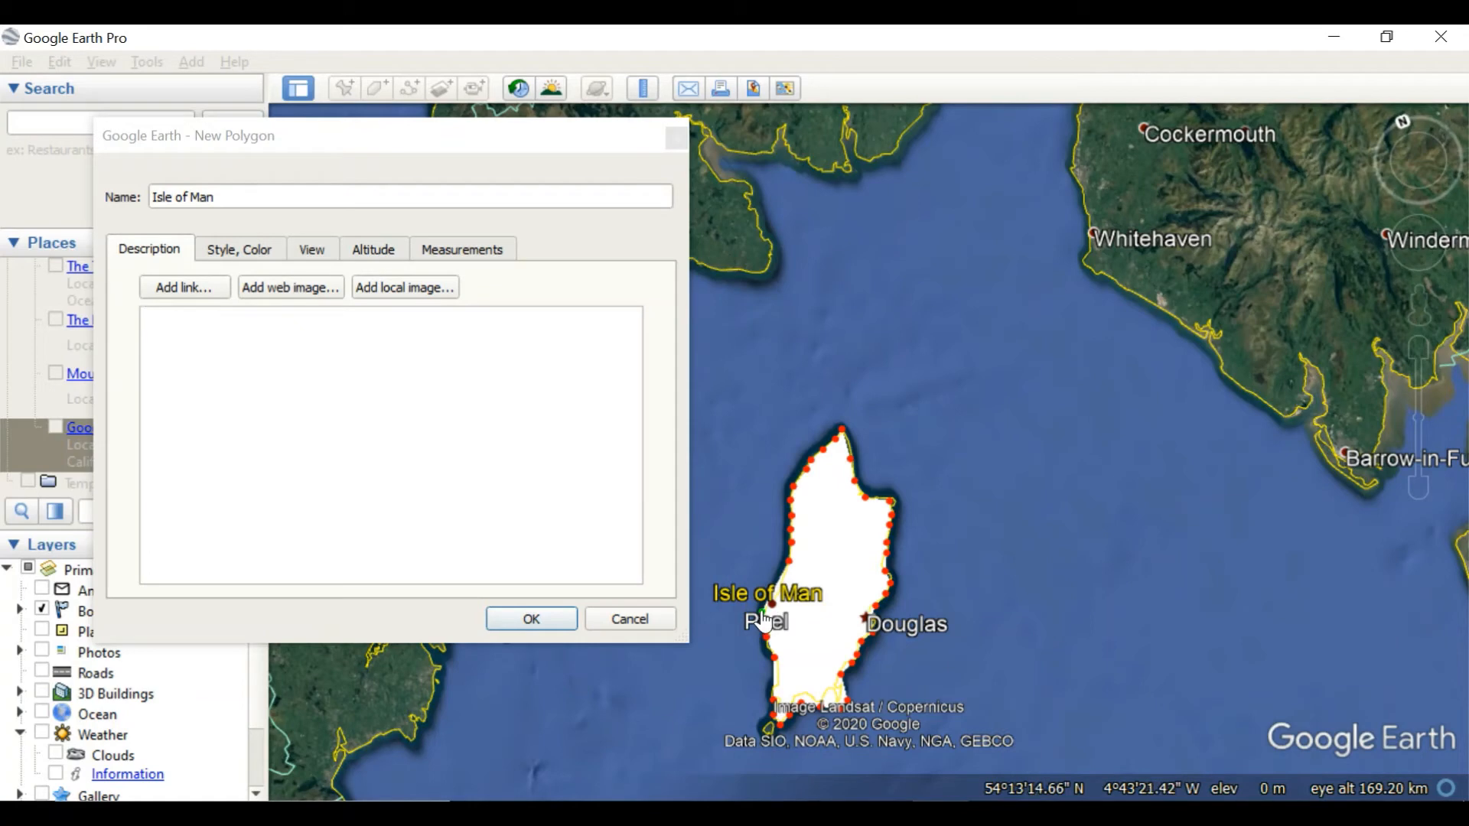
left_click(549, 617)
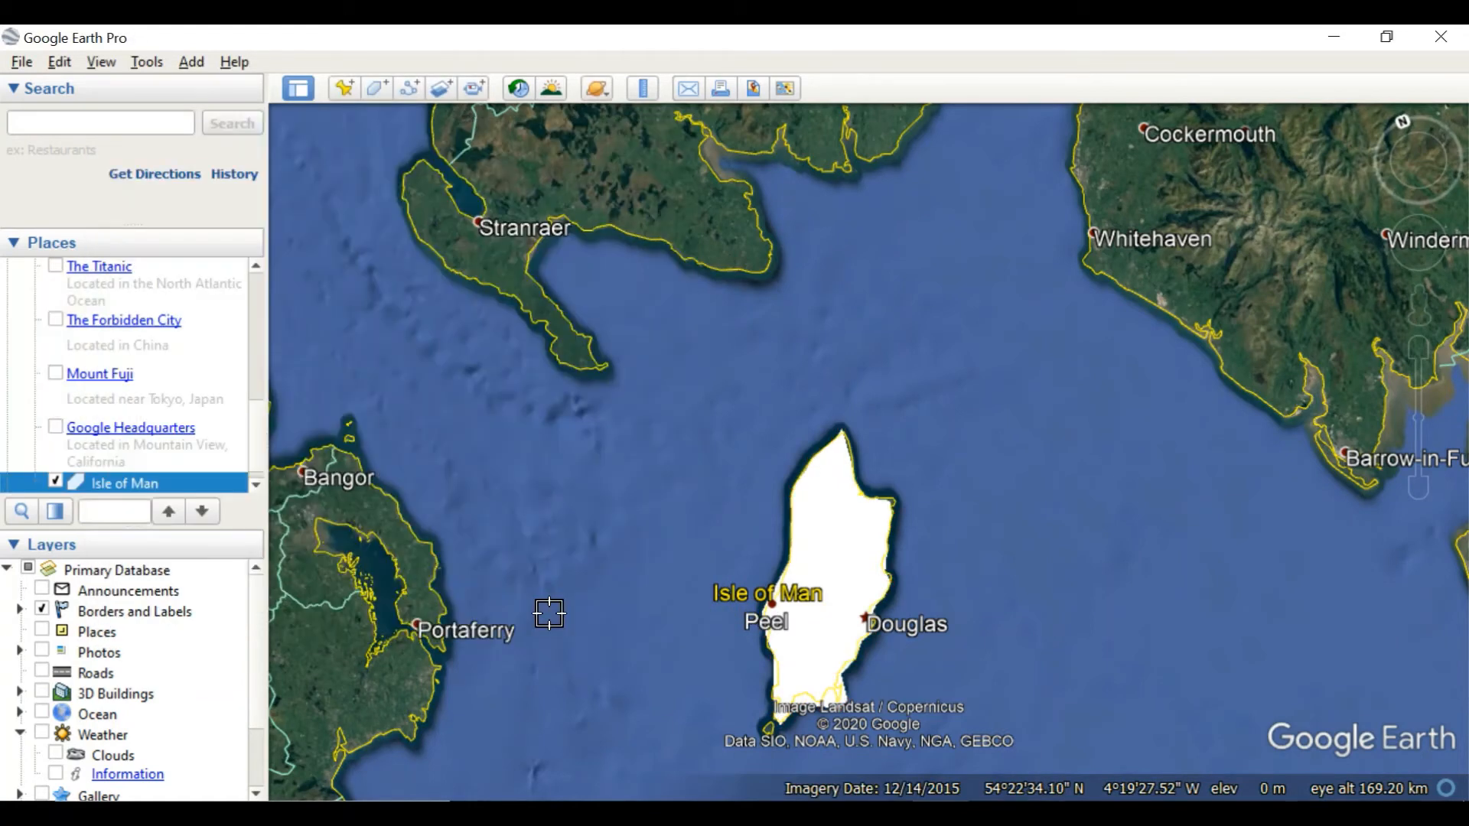
Save the Isle of Man polygon as a Kmz file named Isle of Man in the 20200512_Create shapefile in GoogleEarth folder
scroll(244, 438, "down", 1)
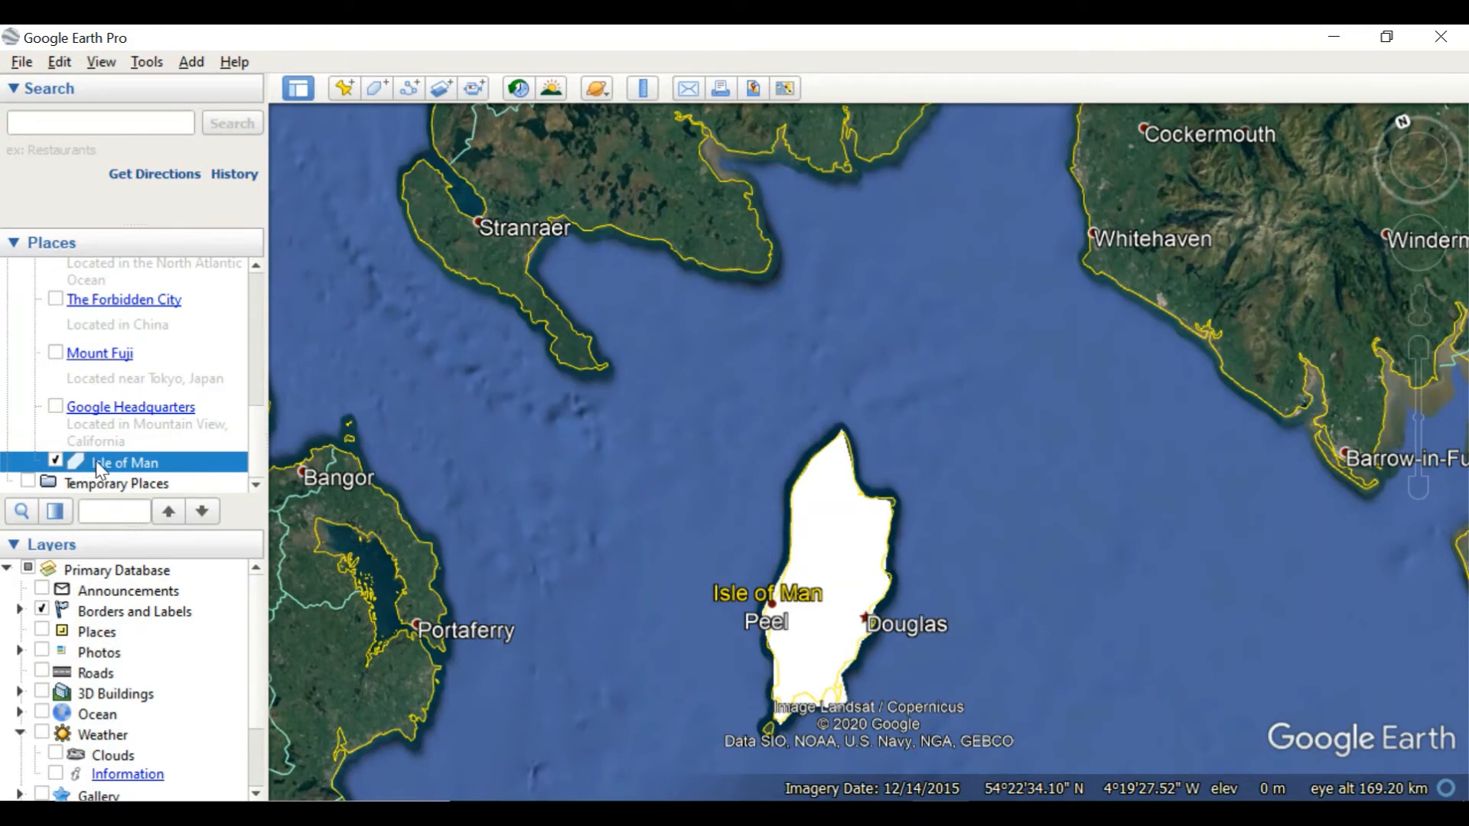
right_click(95, 462)
mouse_move(101, 474)
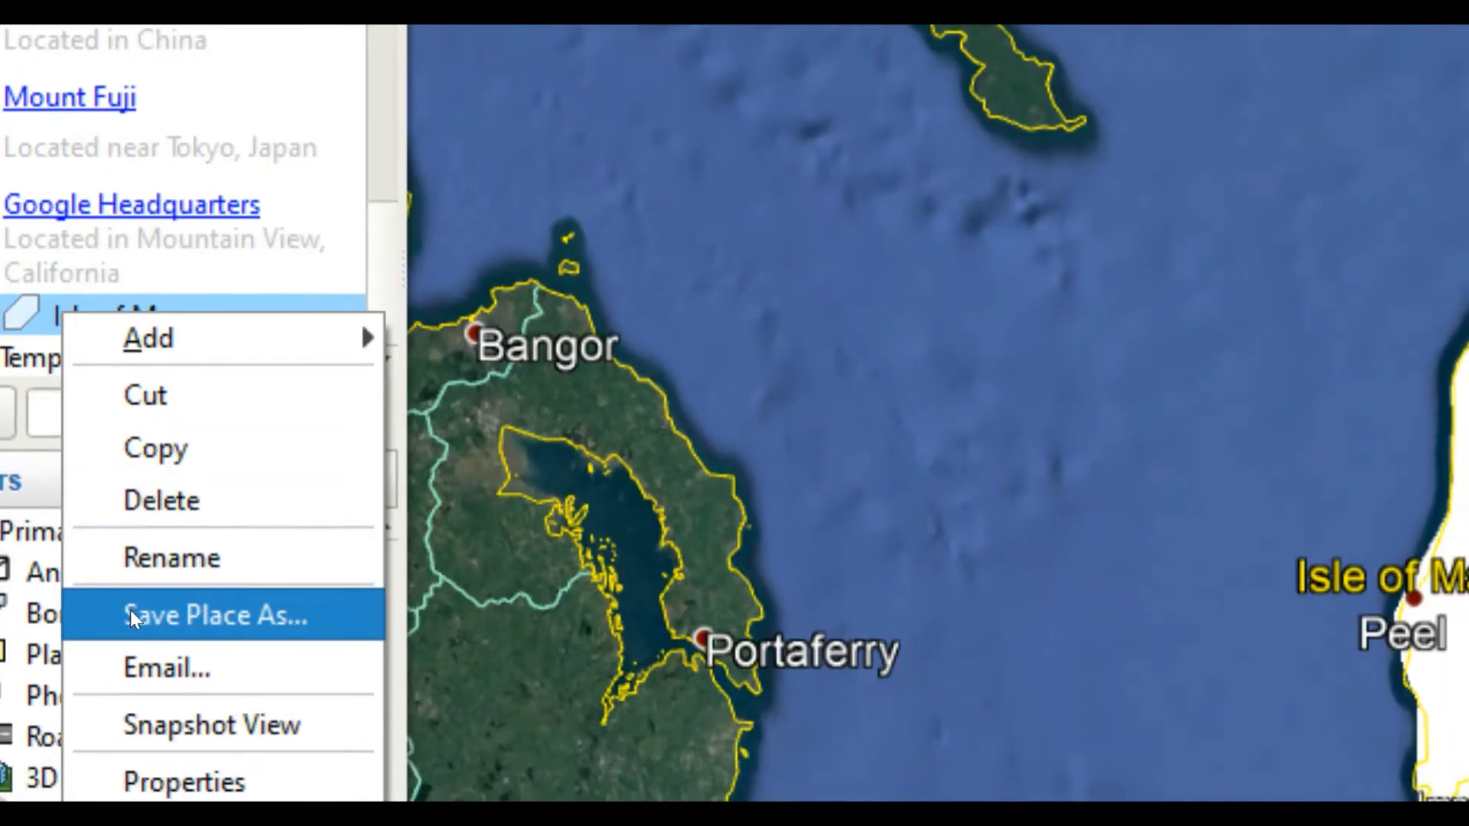
left_click(132, 612)
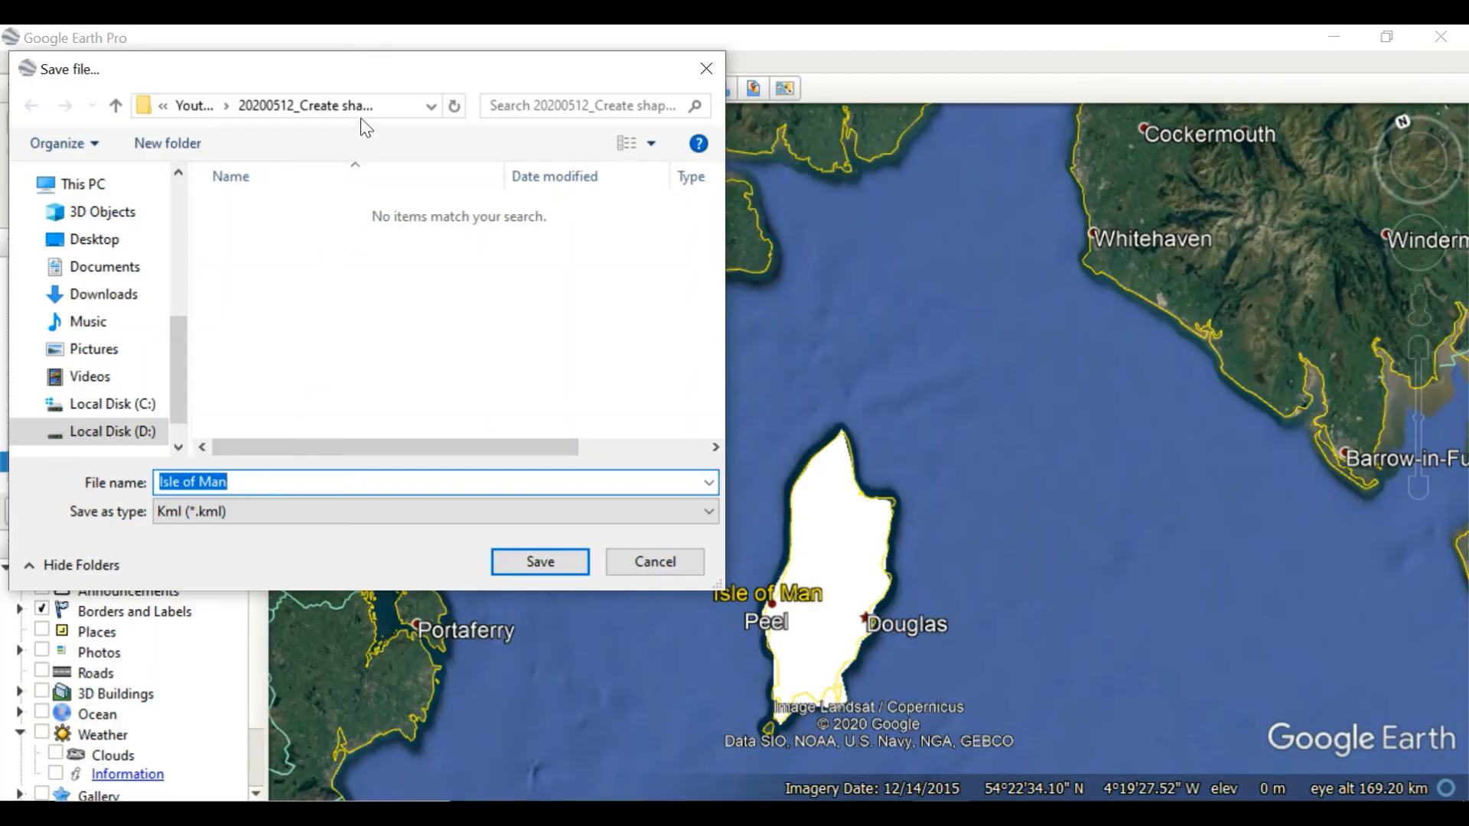
left_click(327, 510)
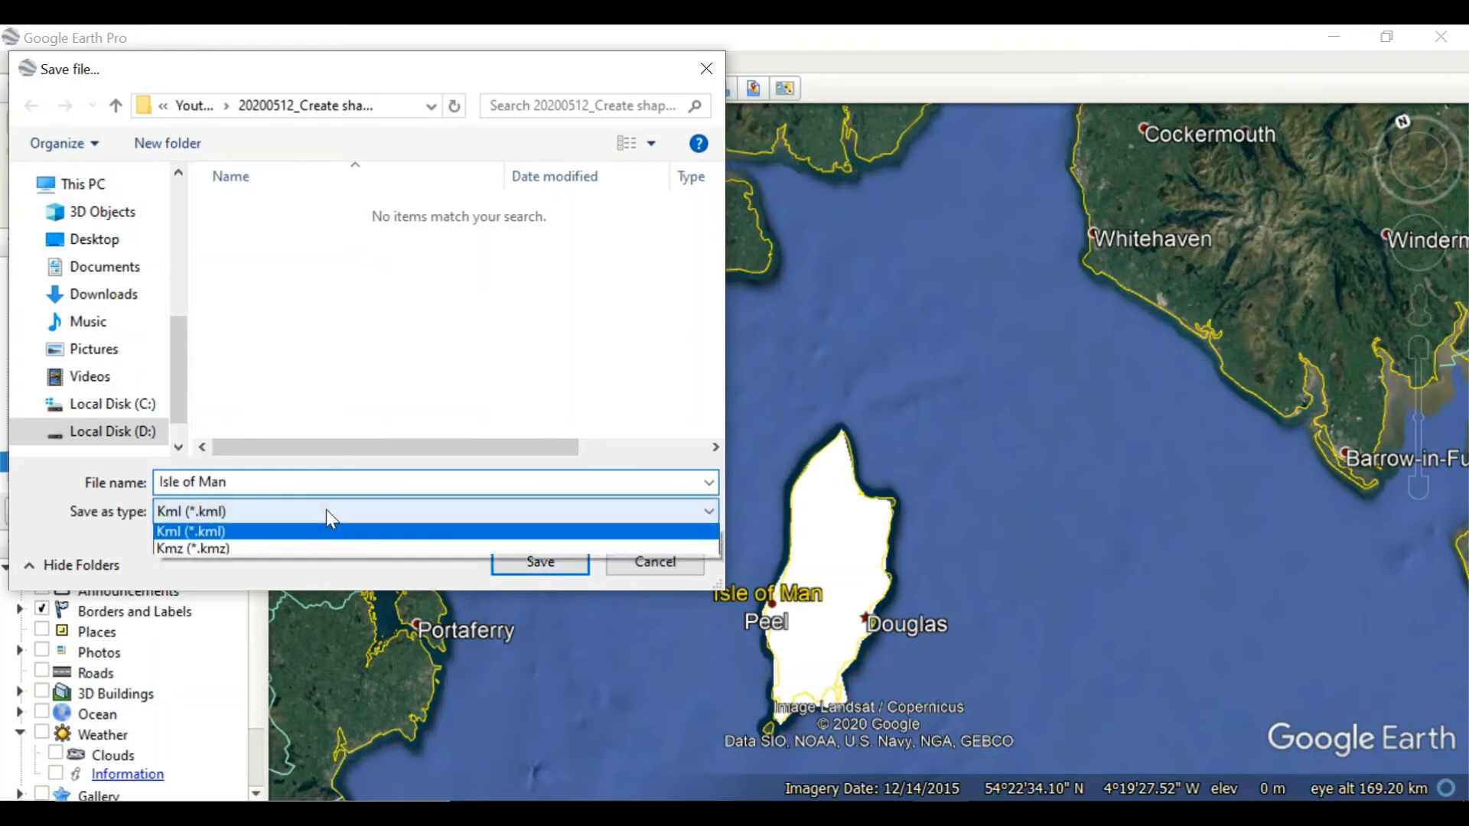
left_click(287, 552)
left_click(521, 562)
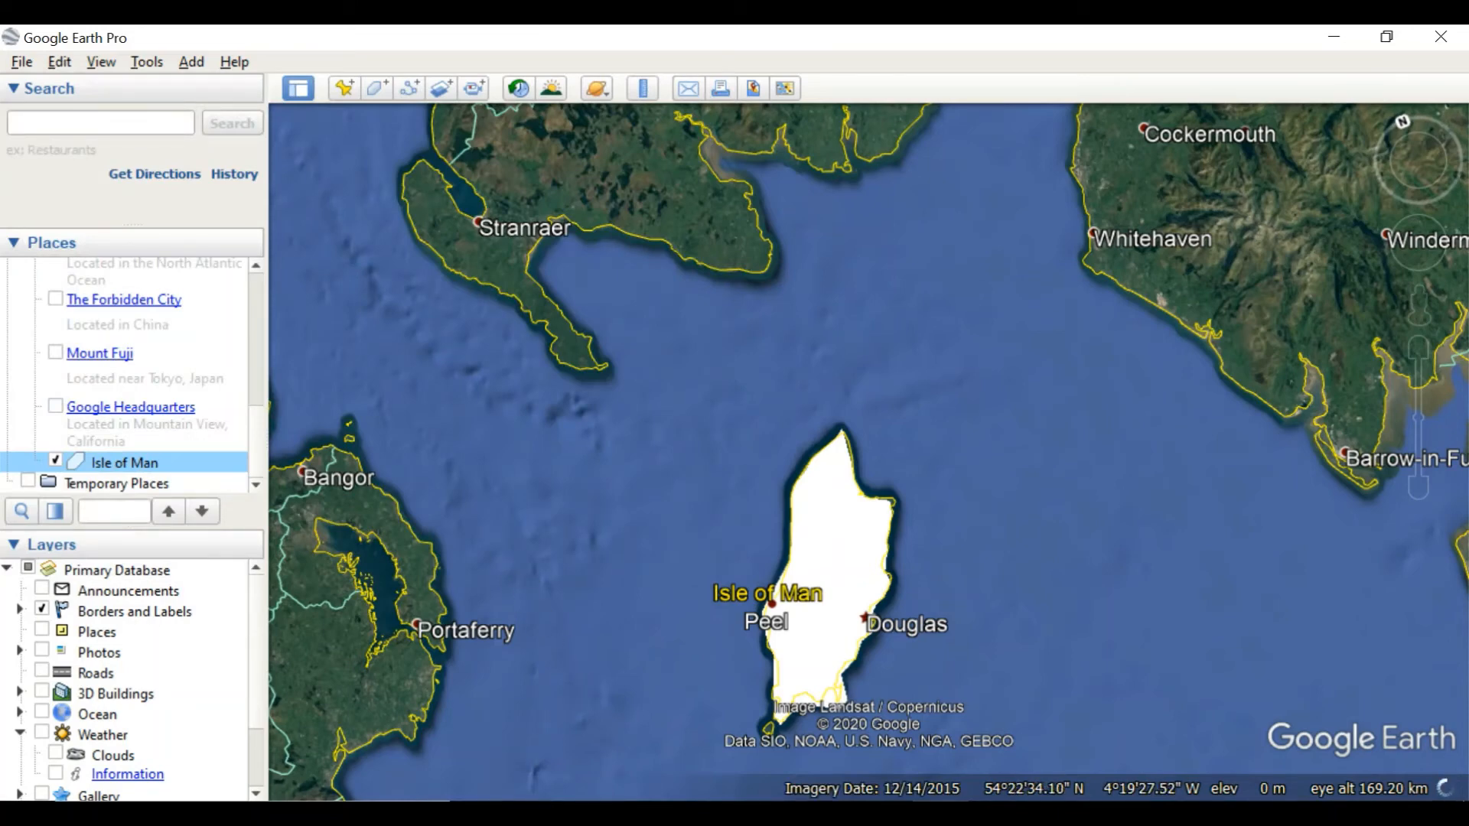
Switch to File Explorer and load the saved Isle of Man KMZ file into the QGIS project as a layer
left_click(492, 790)
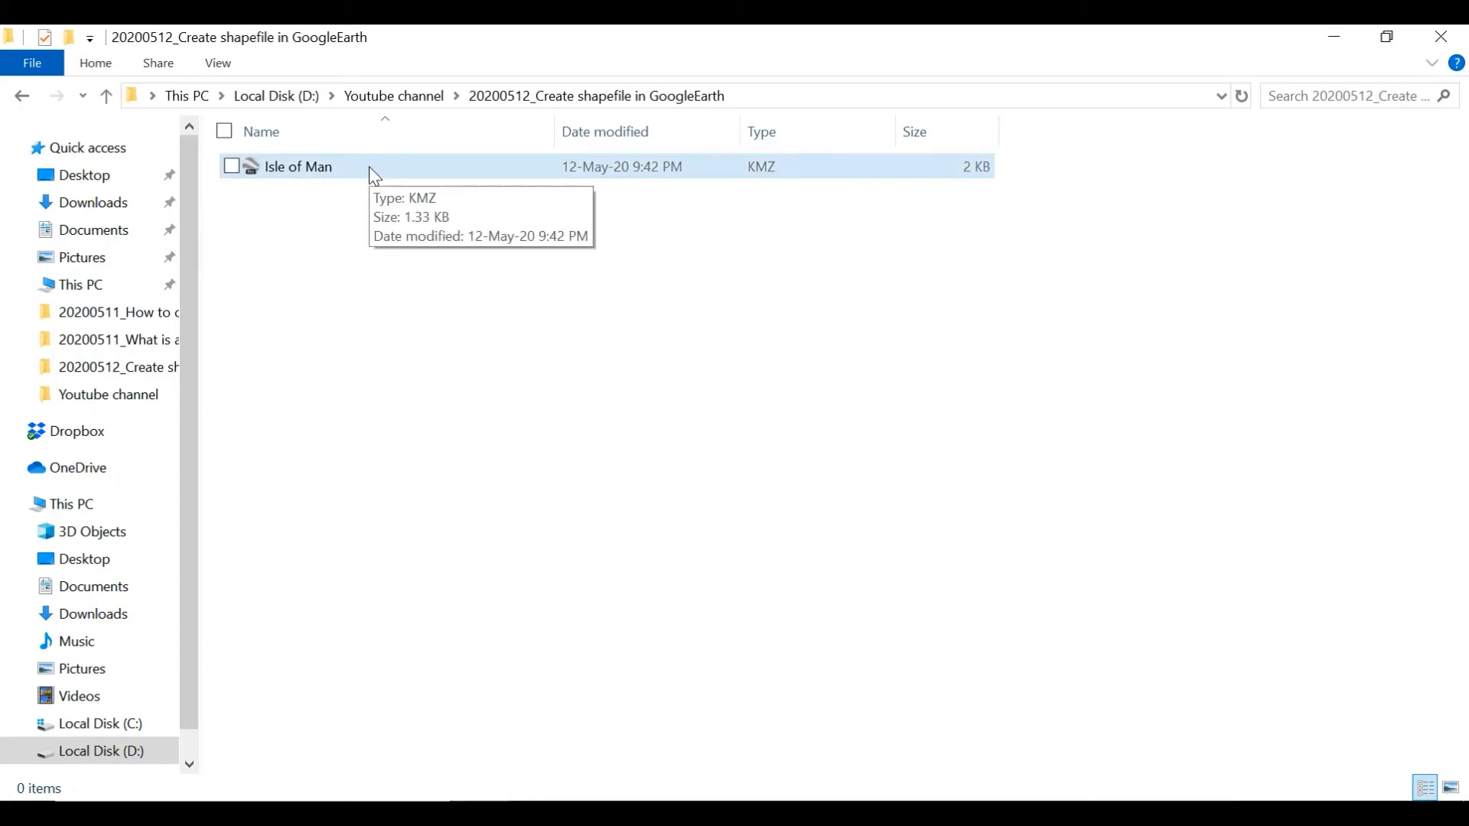
left_click(830, 814)
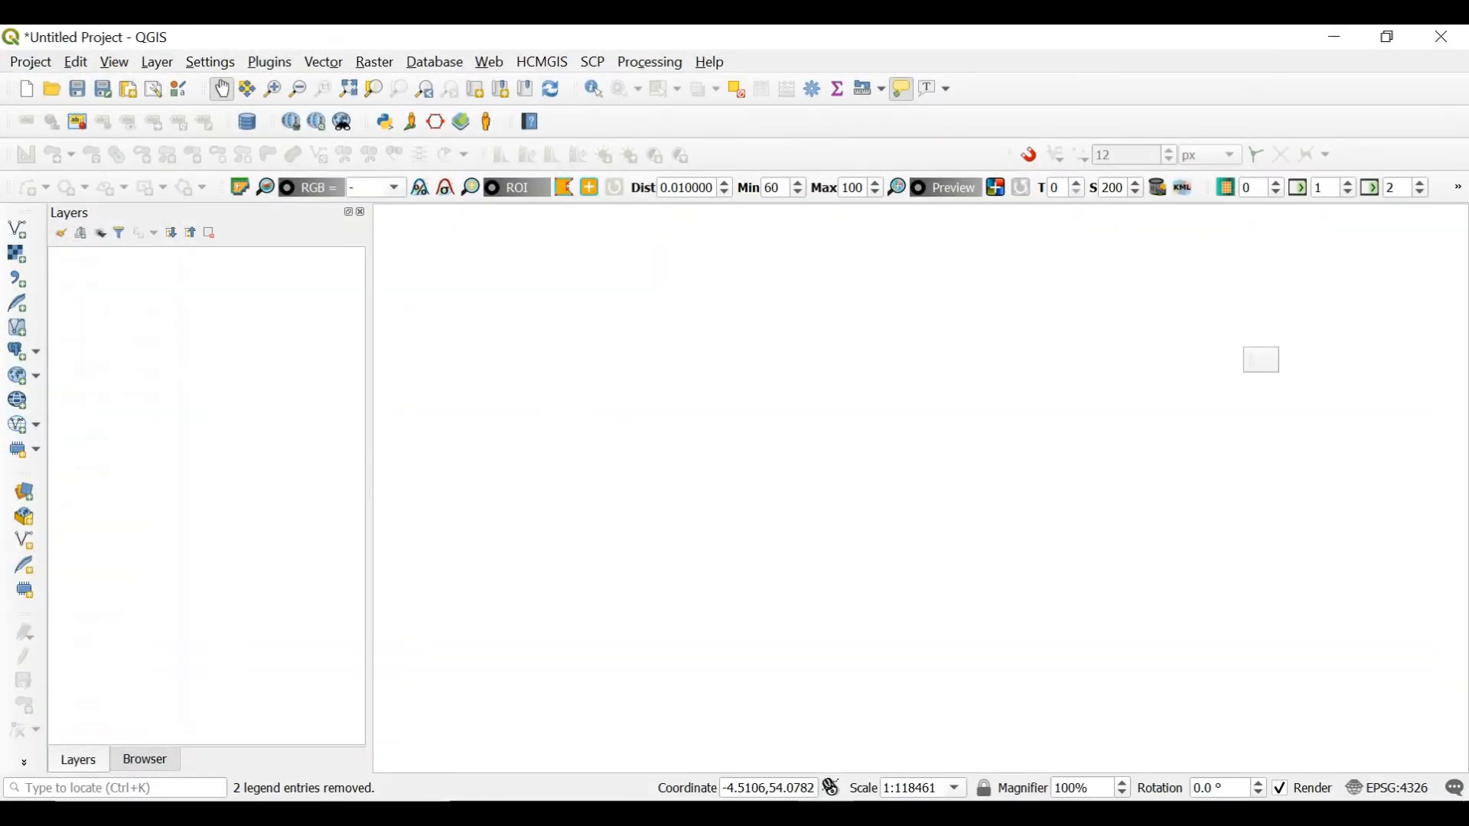
left_click(830, 814)
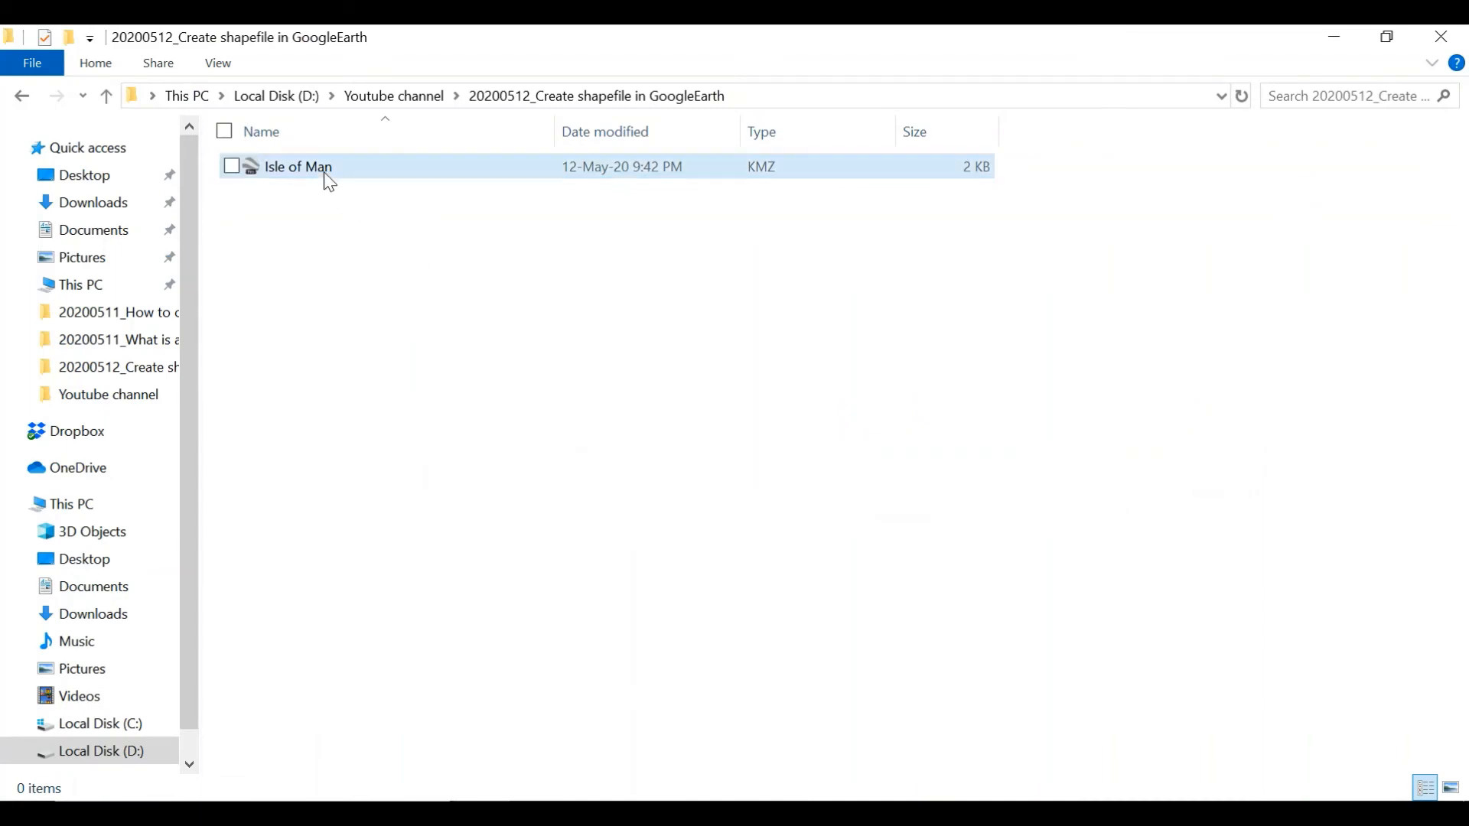
left_click_drag(322, 170, 304, 378)
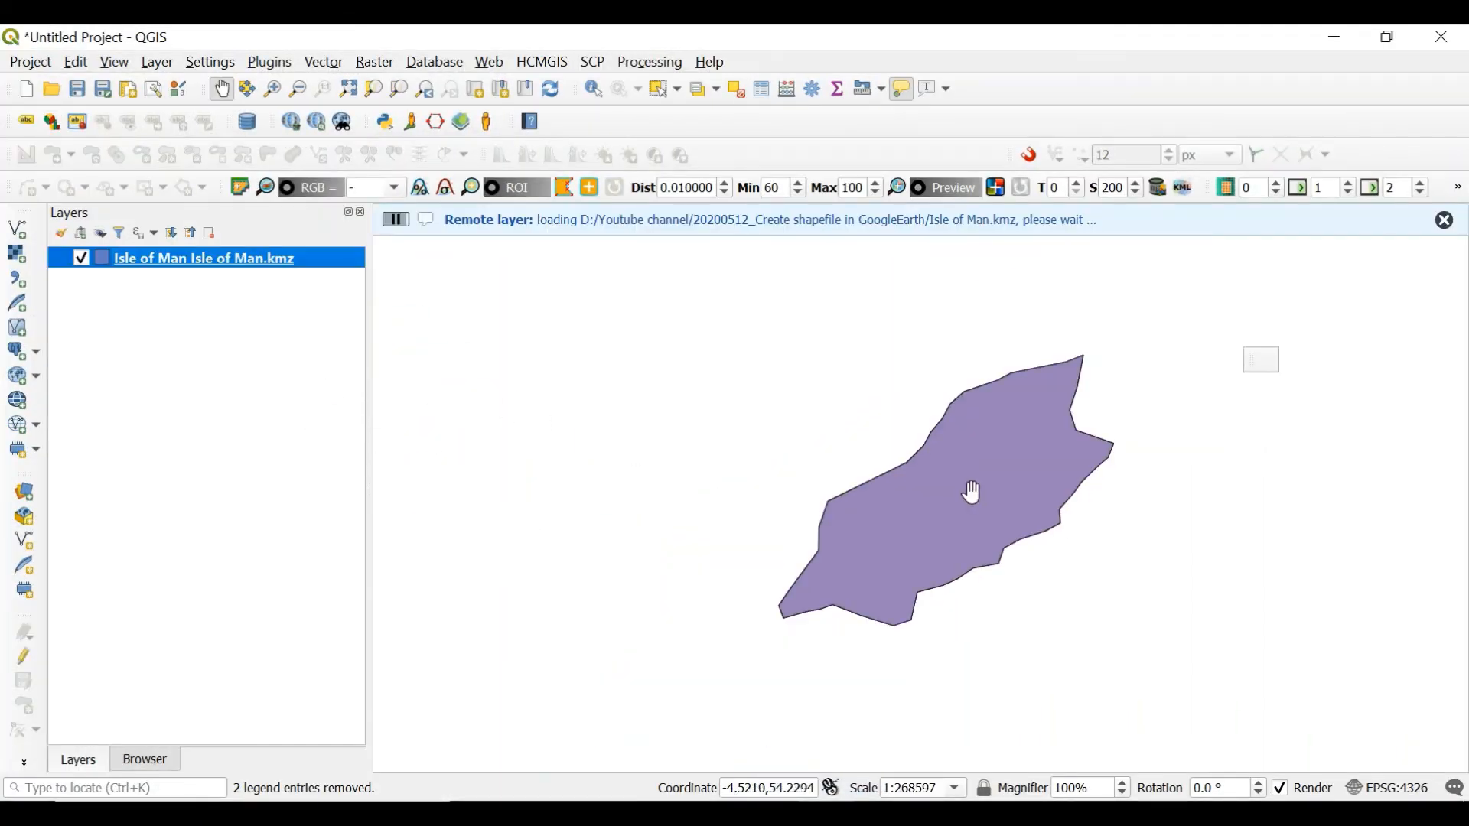
Add the Google Satellite XYZ basemap and place it below the Isle of Man layer
left_click(149, 762)
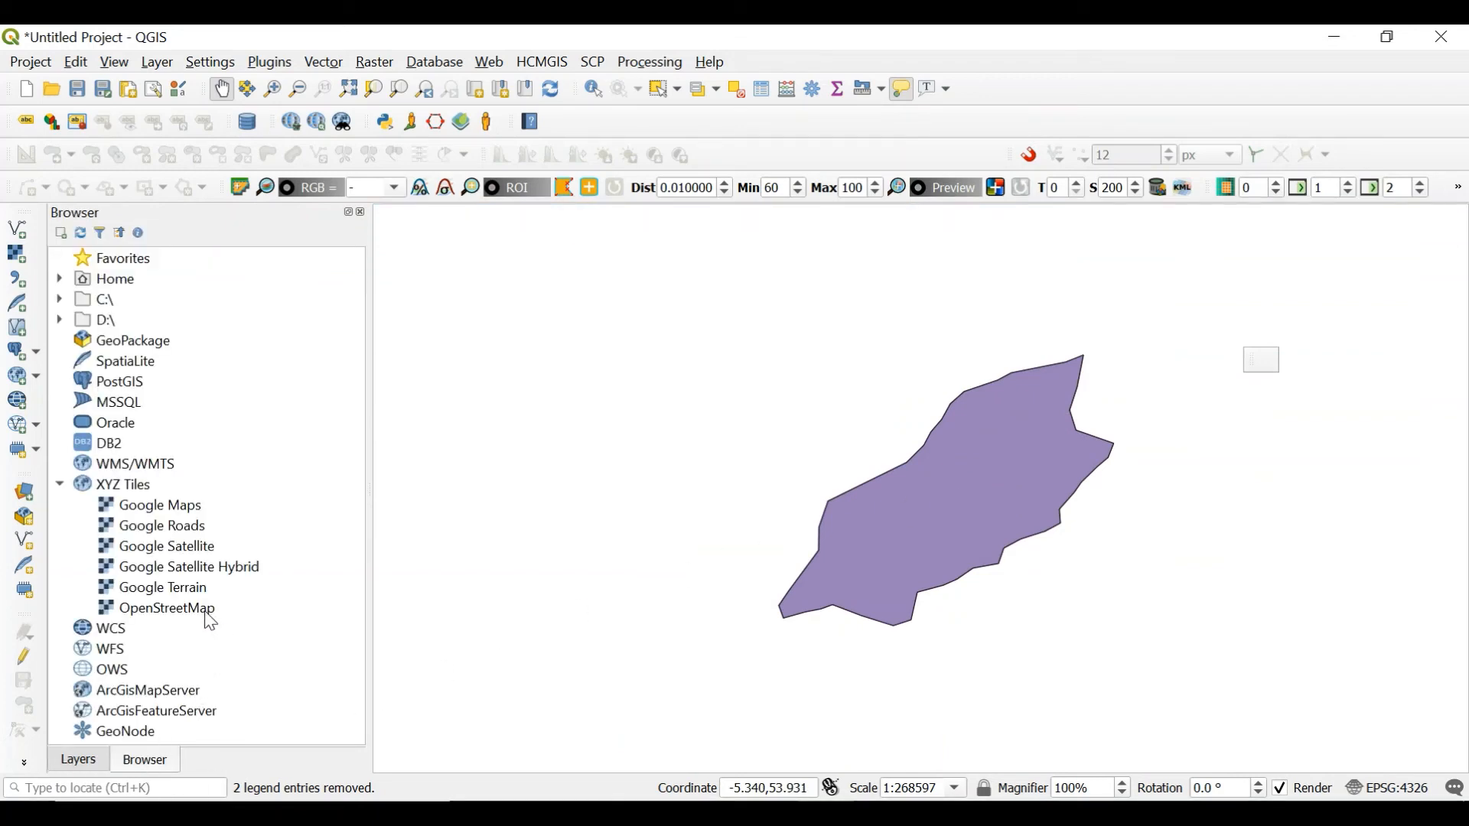
double_click(201, 549)
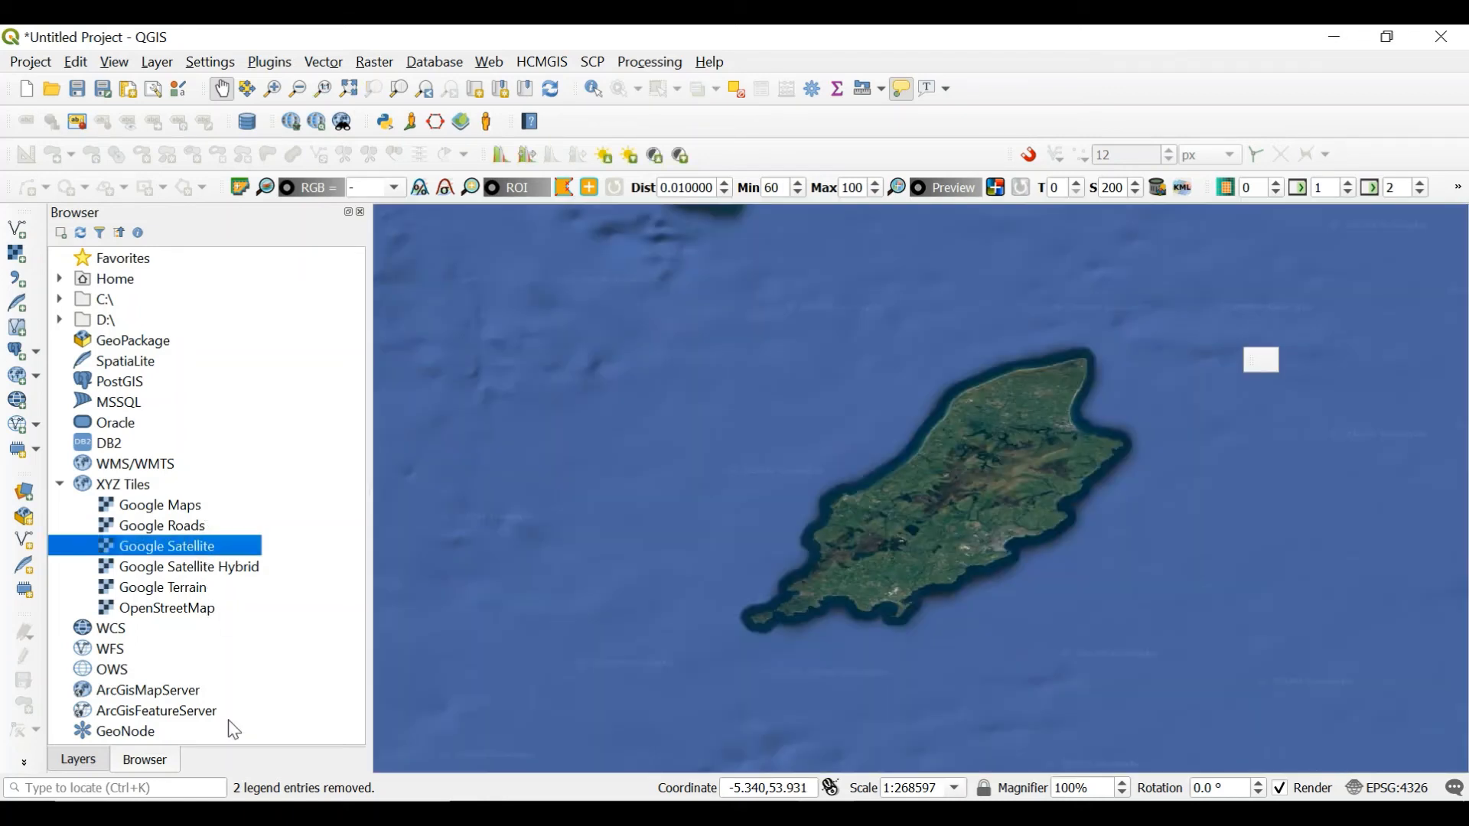
left_click(90, 764)
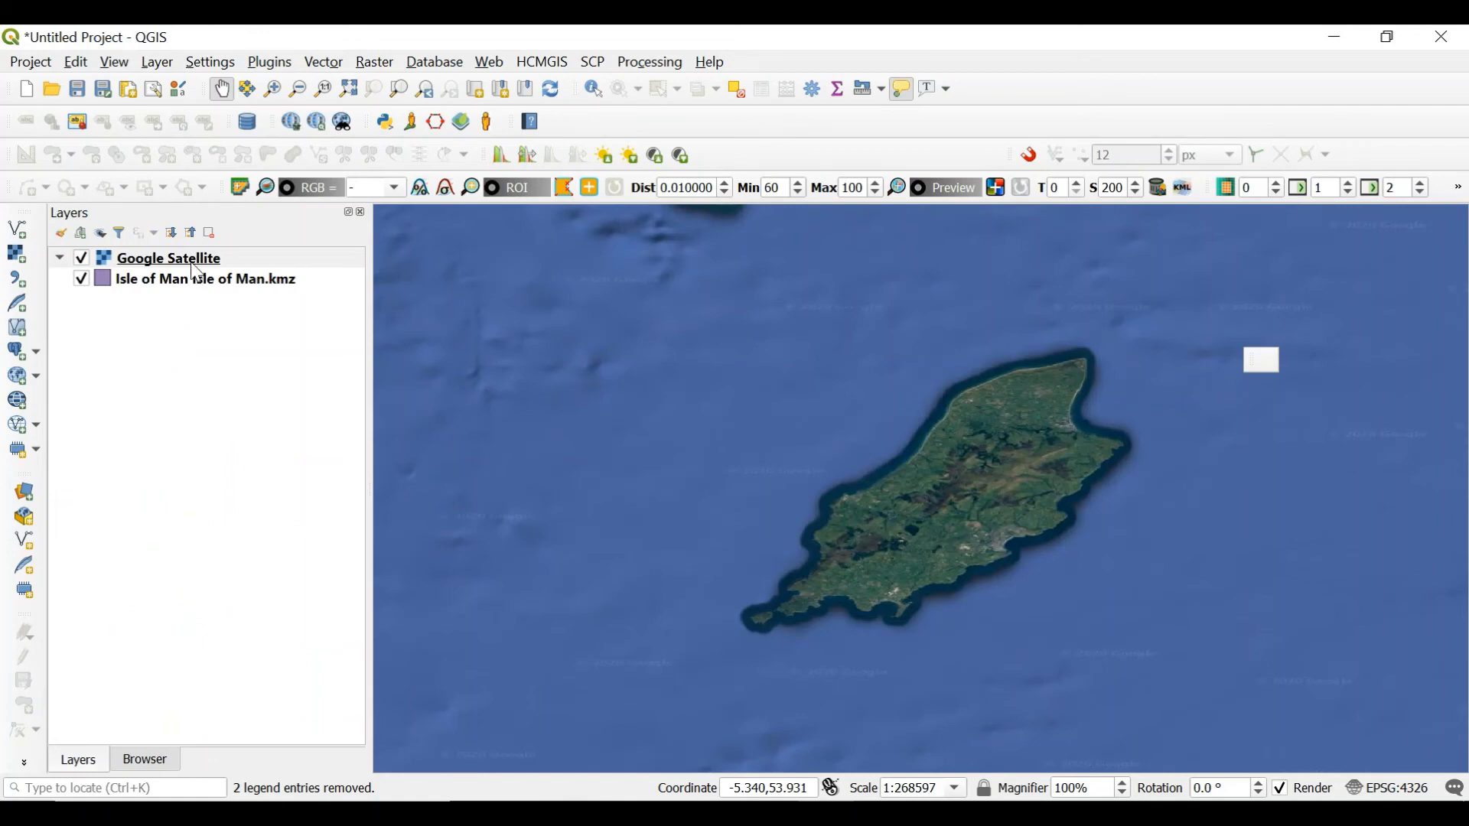
left_click_drag(197, 273, 188, 291)
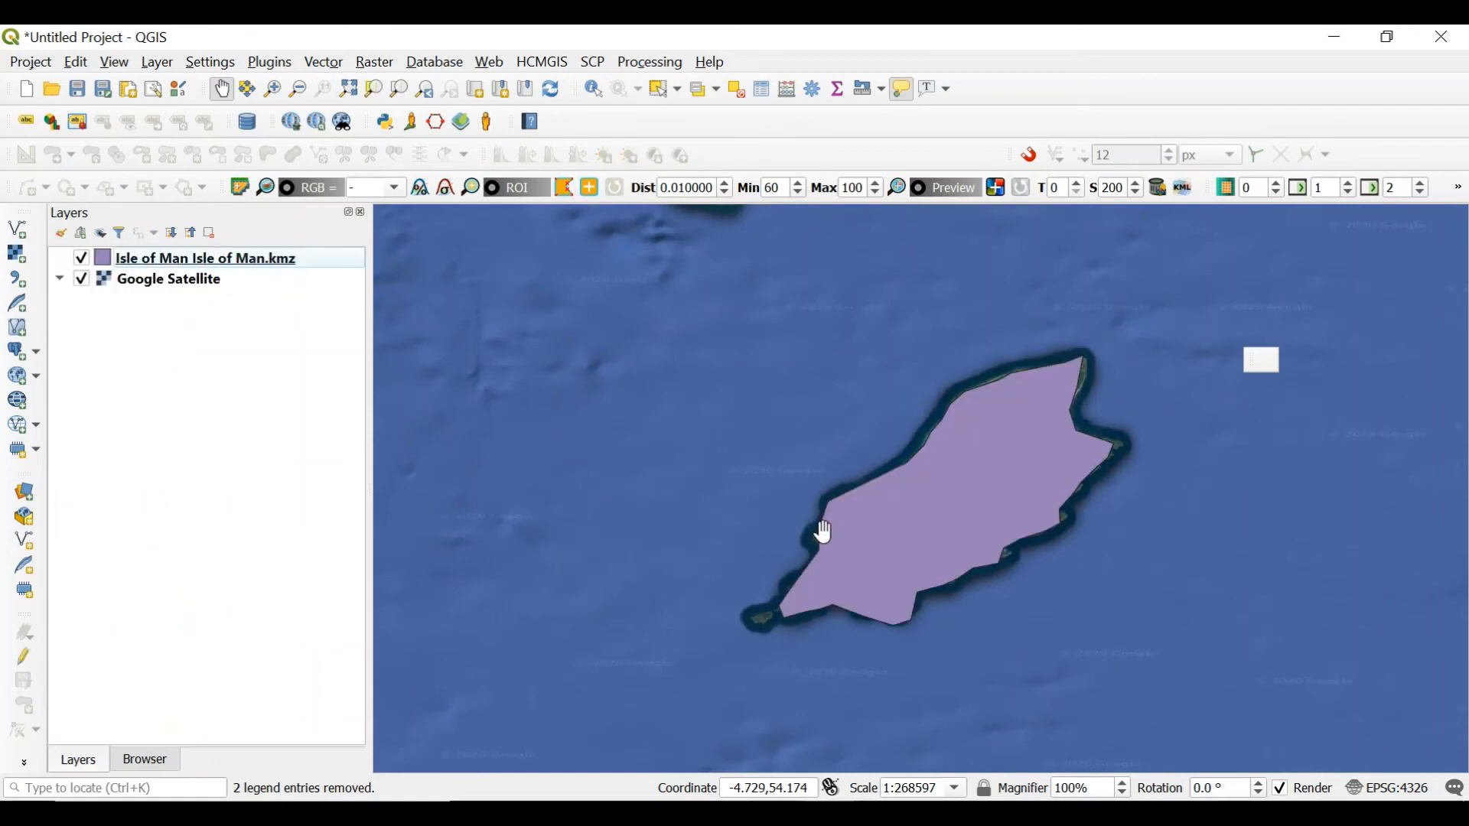
Examine how well the Isle of Man polygon's outline matches the coastline in the satellite imagery
scroll(738, 567, "down", 4)
scroll(772, 589, "up", 5)
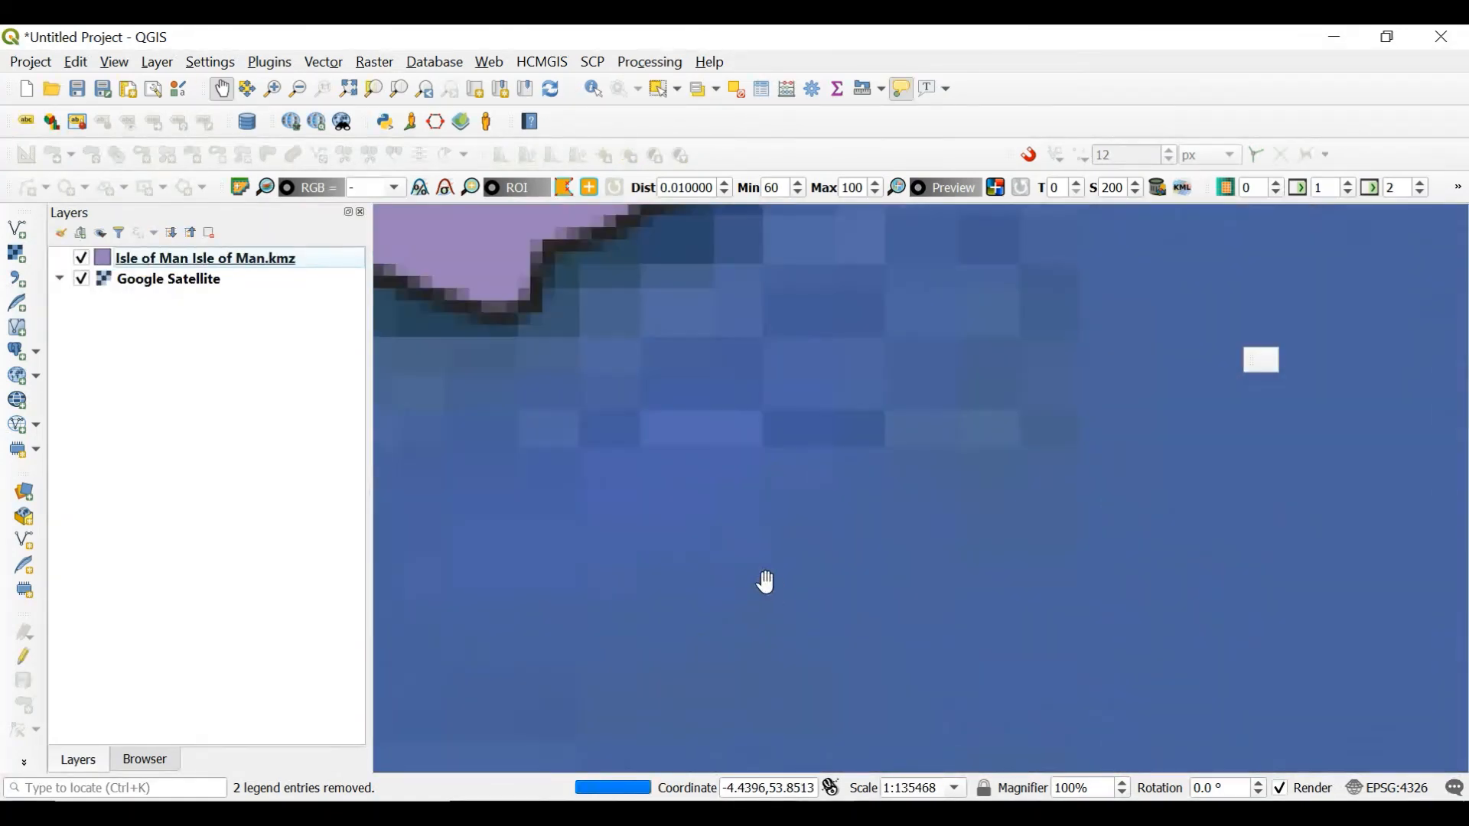
scroll(726, 438, "down", 1)
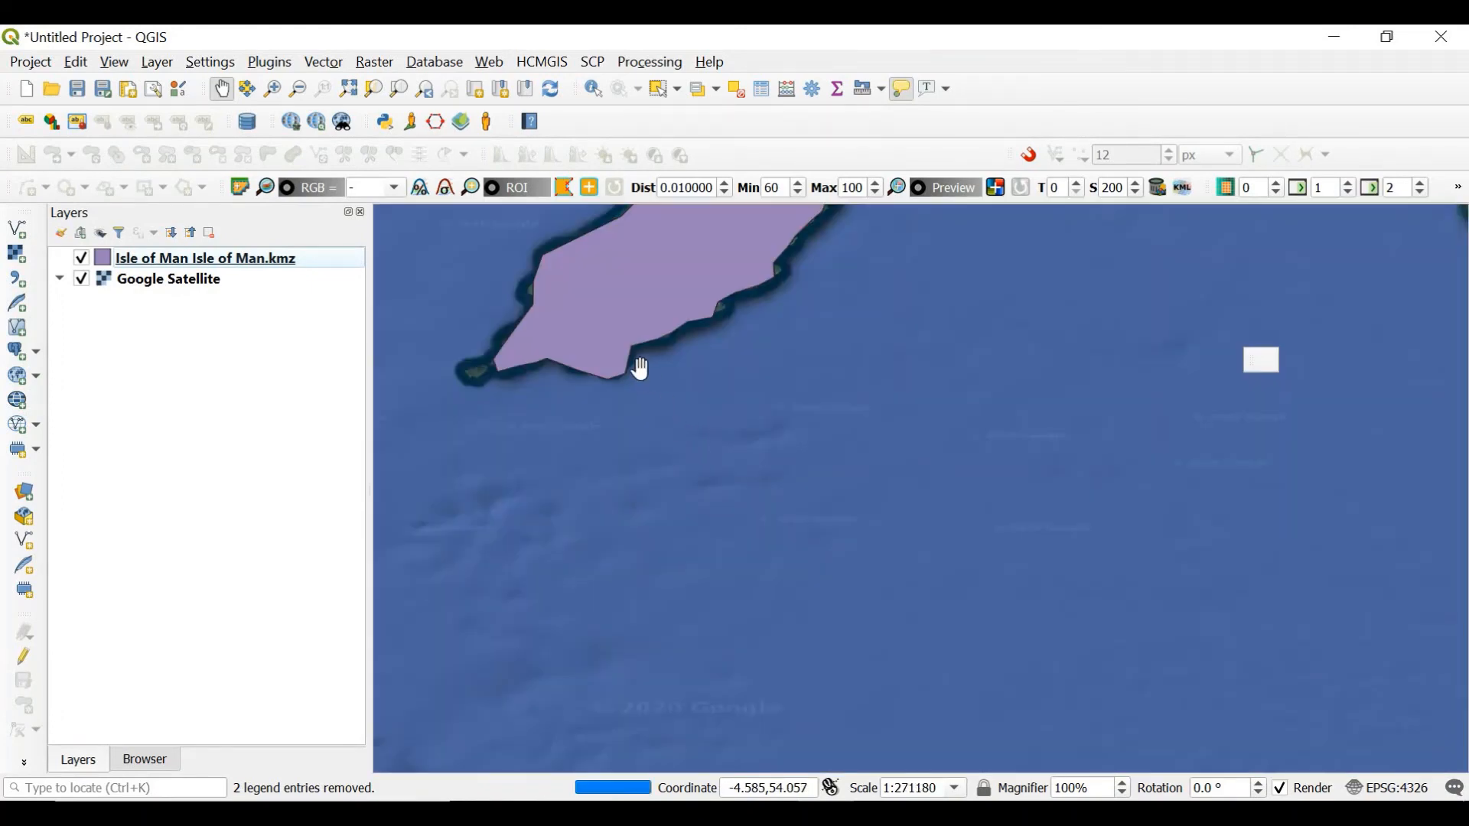
left_click_drag(641, 369, 738, 658)
mouse_move(724, 549)
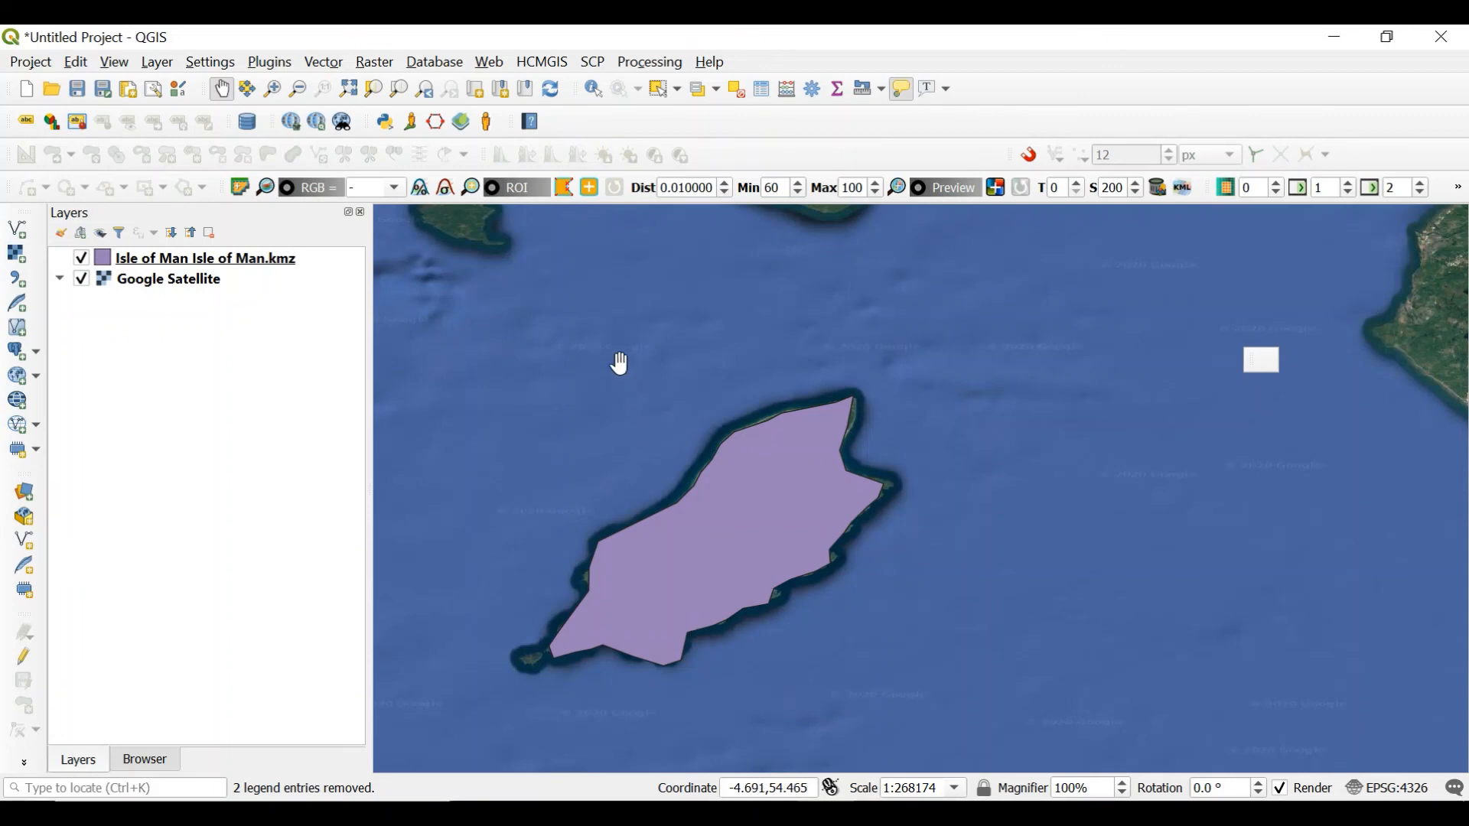
mouse_move(825, 545)
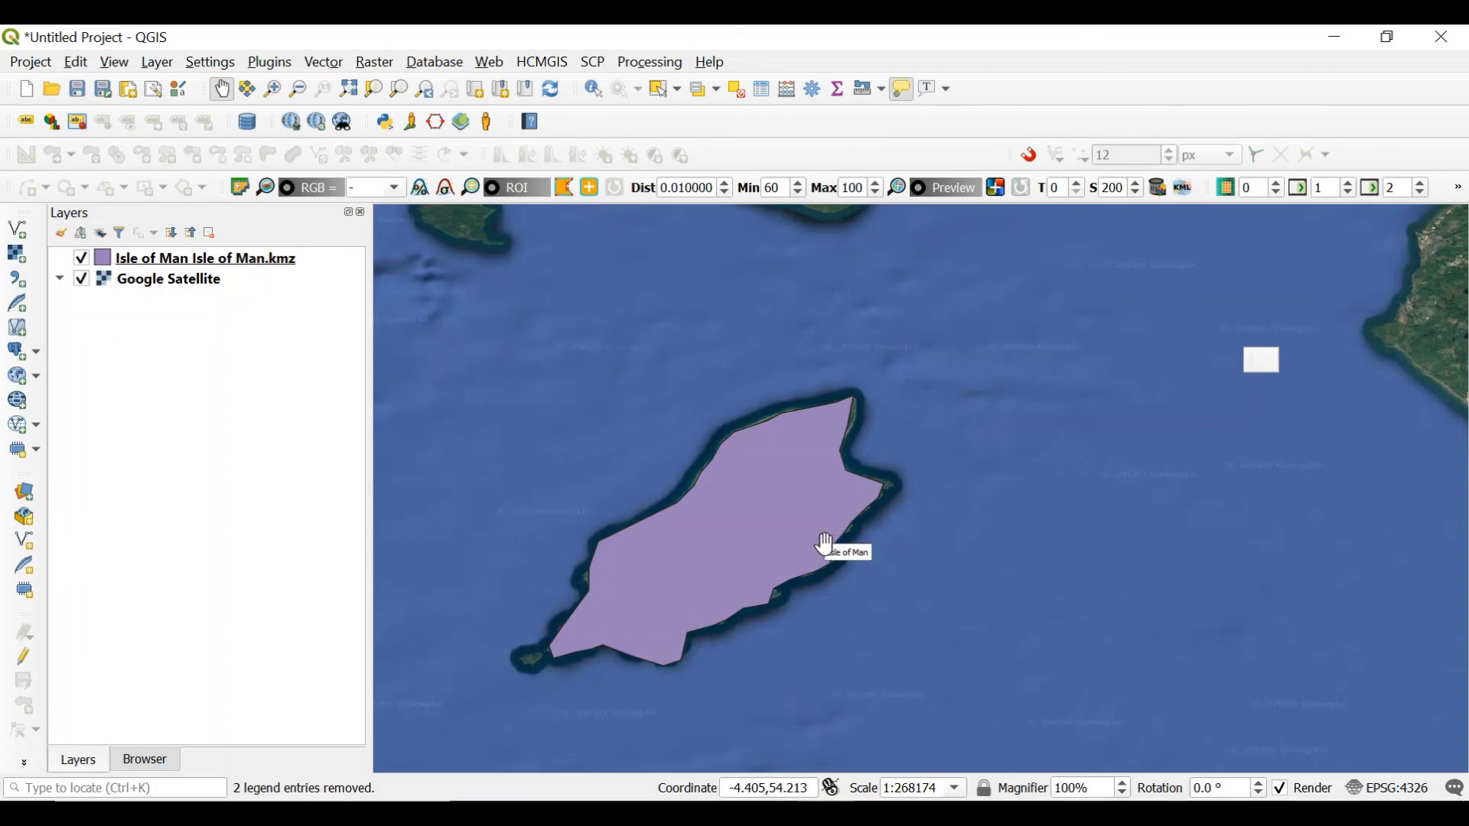